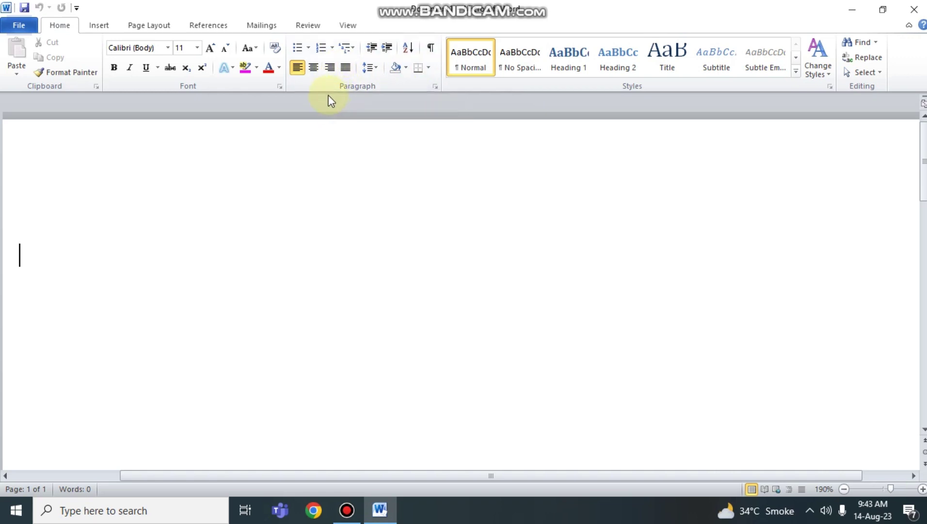
Step: Write the sentence "My name is" followed by the person's full name and format it as a bulleted item
mouse_move(330, 100)
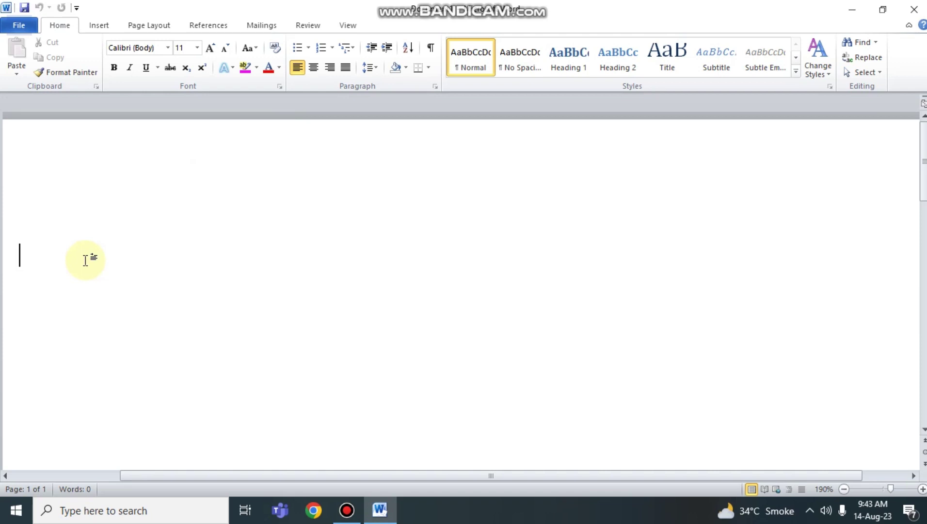
text(my)
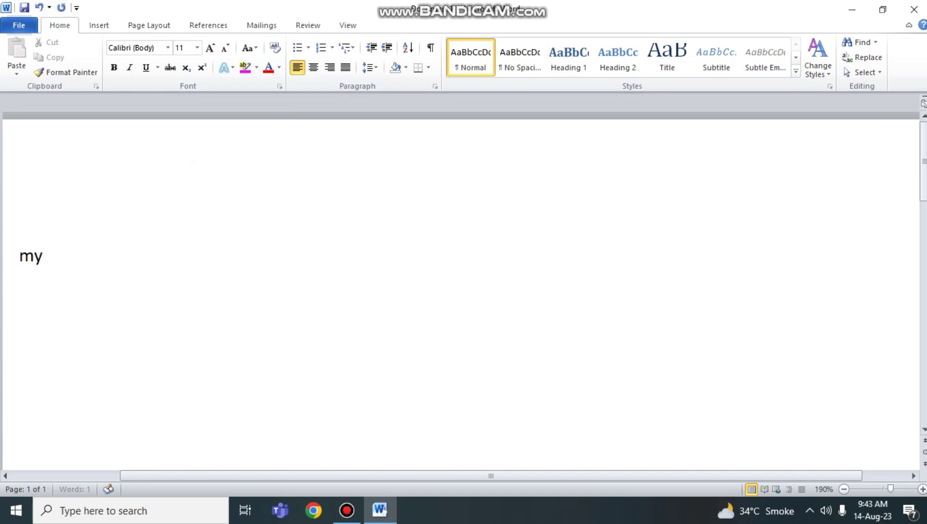
text( name id)
key(BackSpace)
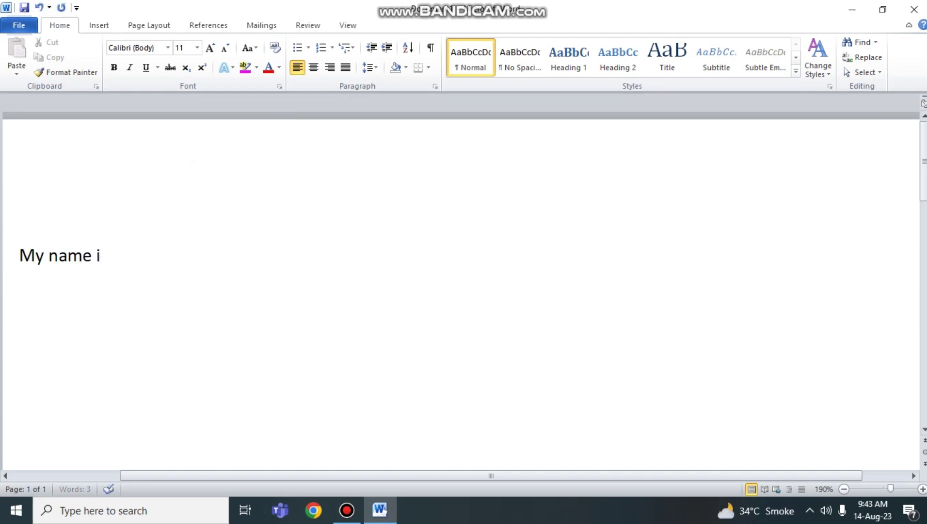
text(s IRFAN ASLAM)
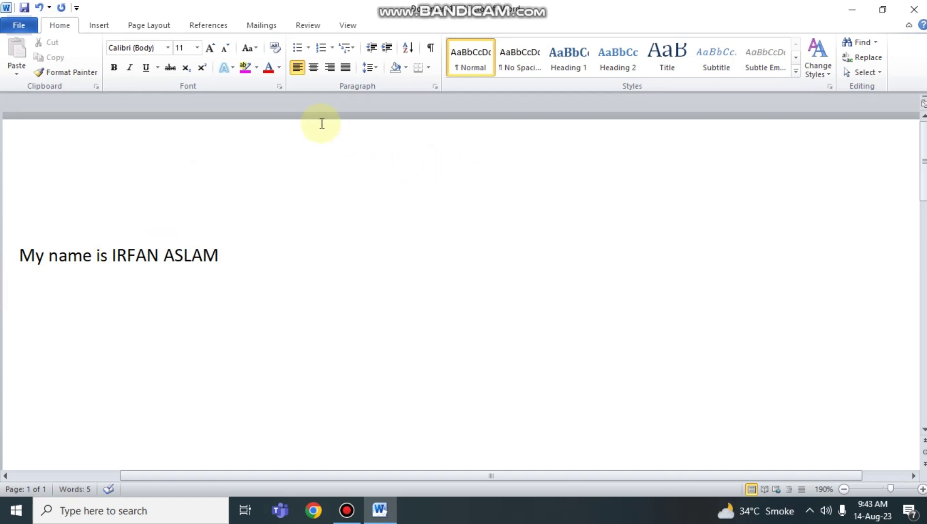
click(298, 48)
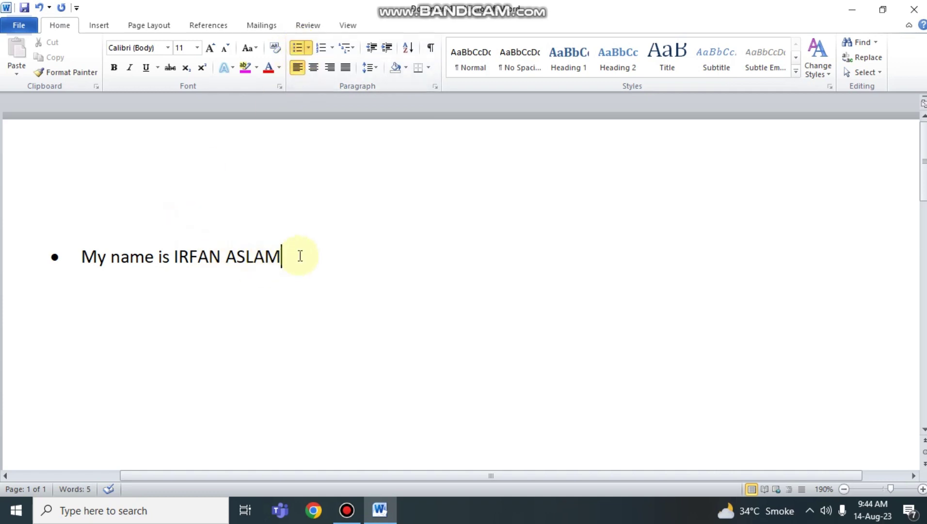
Step: End the first bullet with a period and add a second bullet reading "My channel name is IRFAN COMPUTE COLLEGE."
text(.)
key(Return)
text(MY)
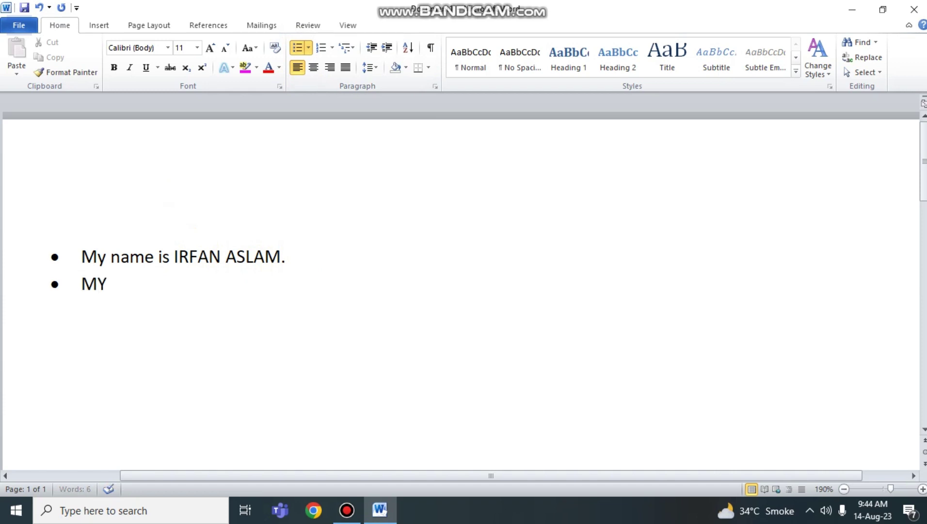
key(BackSpace)
key(BackSpace)
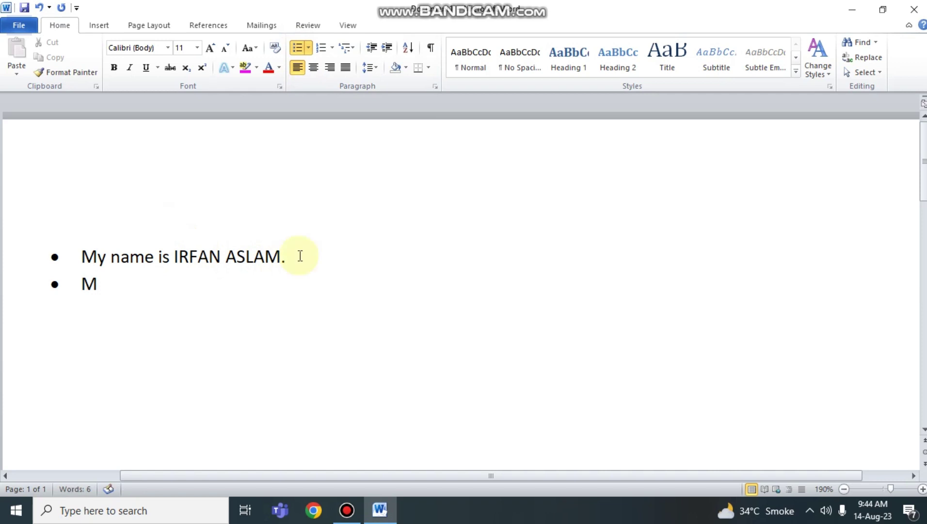
text(y chann)
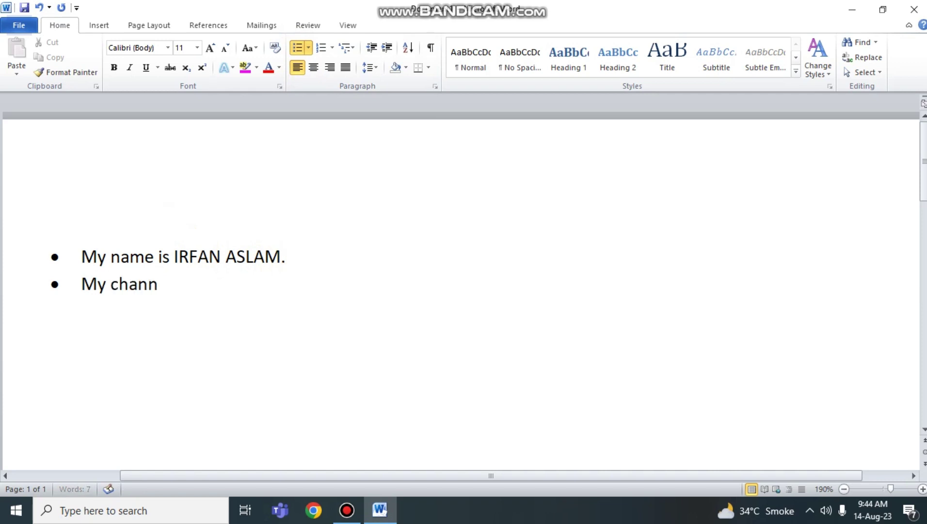
text(el name is )
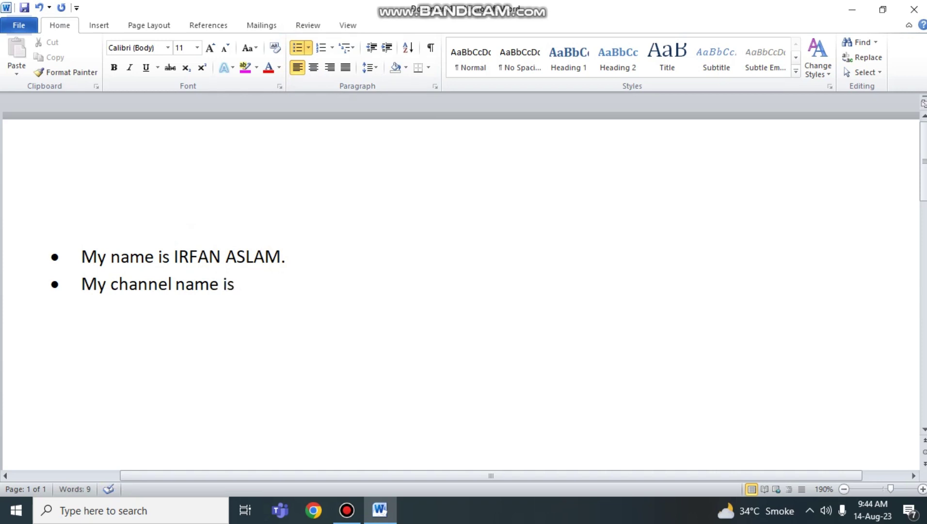
text(IR)
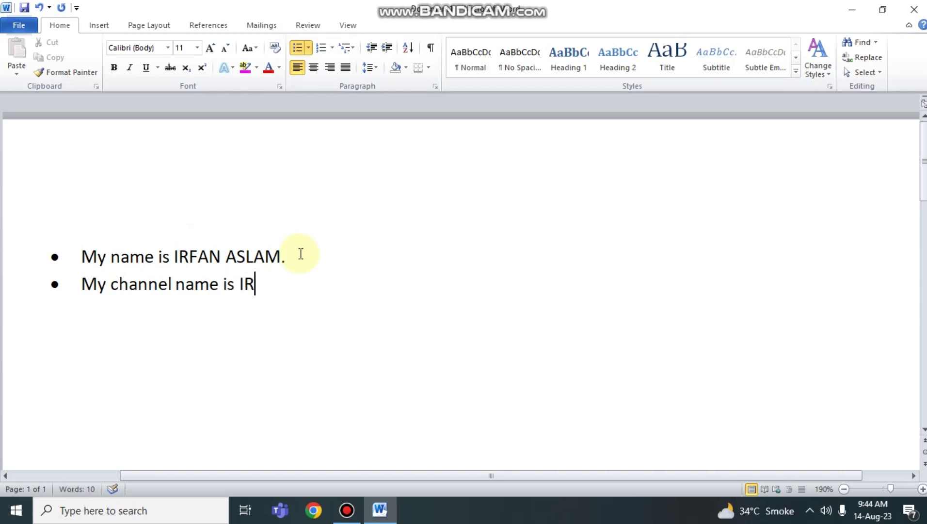
text(FAN CO)
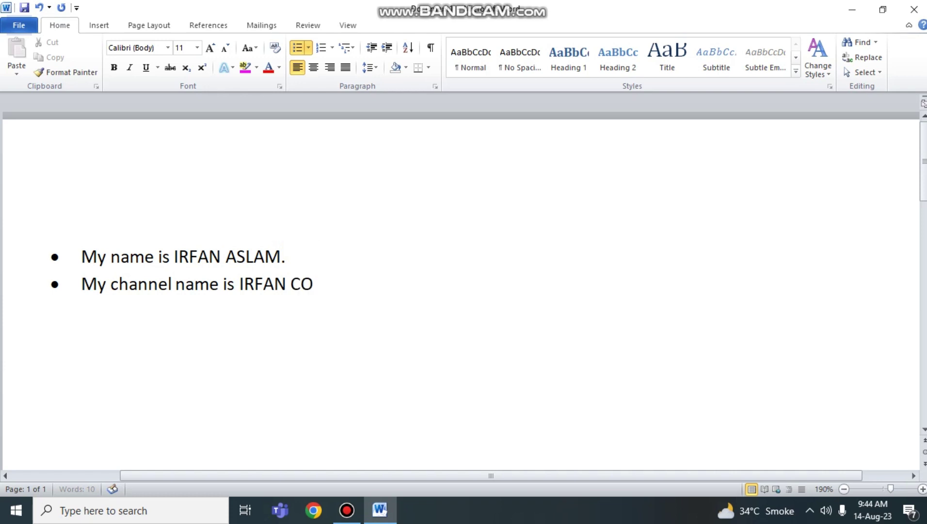
text(MPUTE COLLEGE)
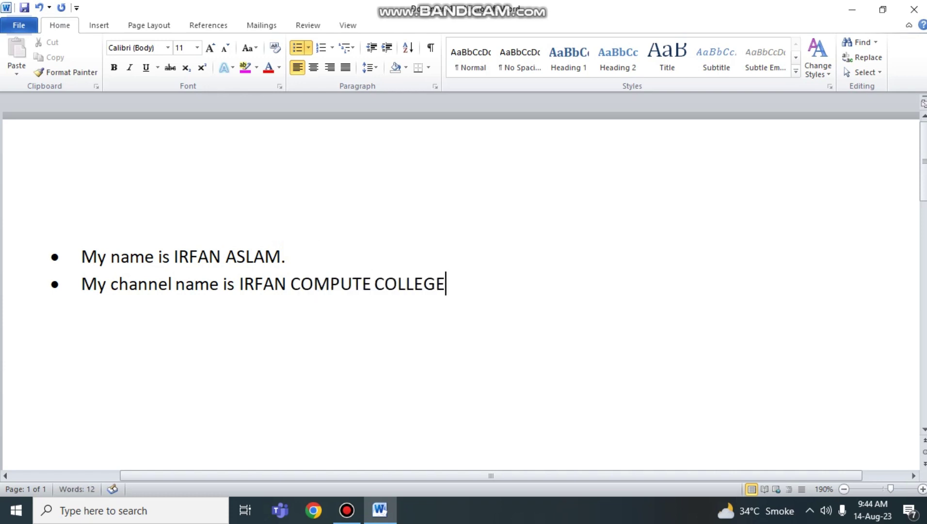
text(.)
Step: Select the whole list and look through the available bullet symbols without changing them
key(ctrl+a)
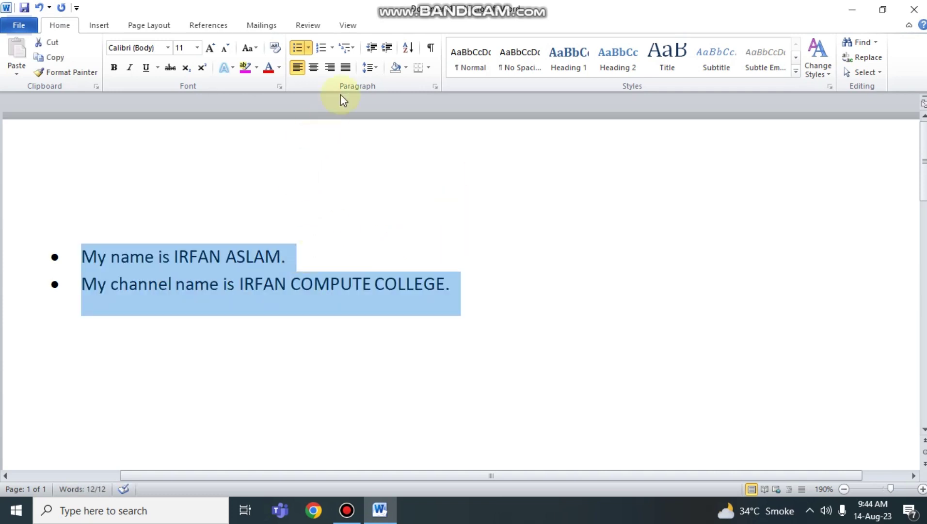
click(309, 51)
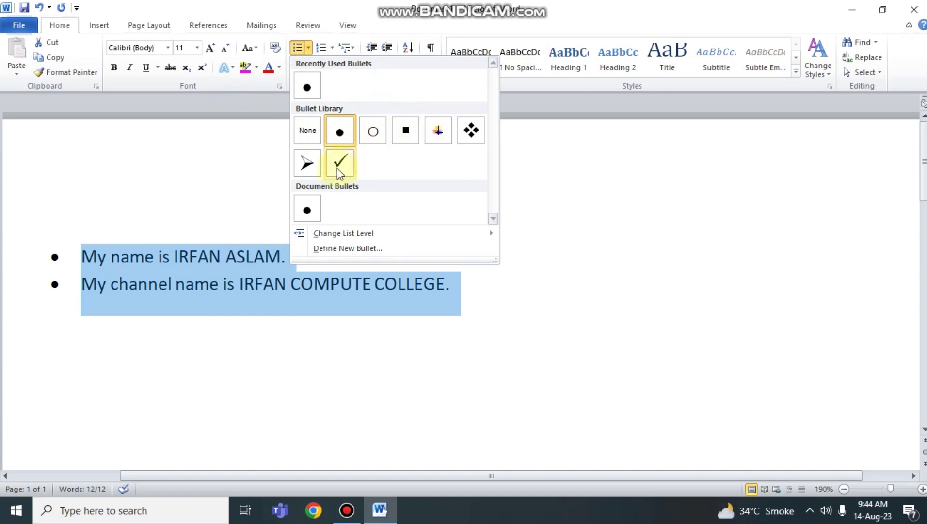
mouse_move(342, 240)
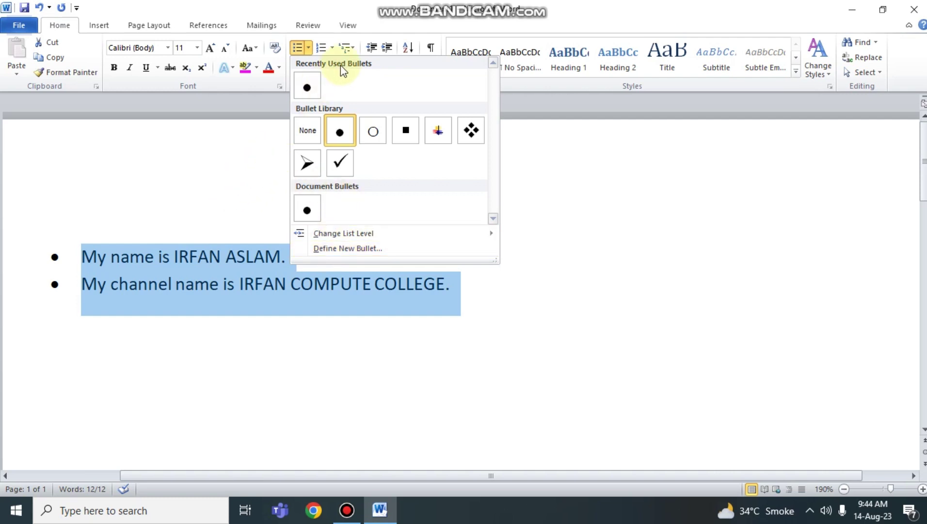
click(259, 163)
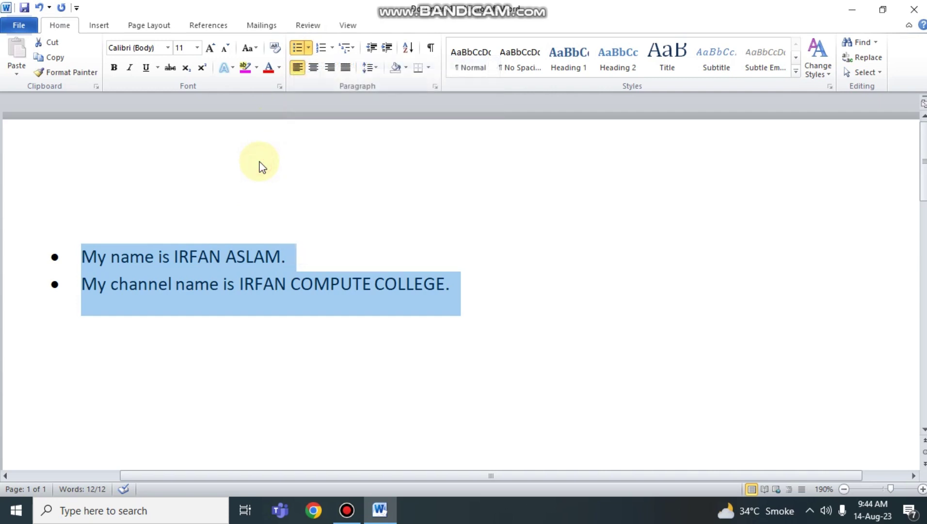
Step: Convert the selected bullets into a 1., 2. numbered list and look through the available number formats
click(321, 48)
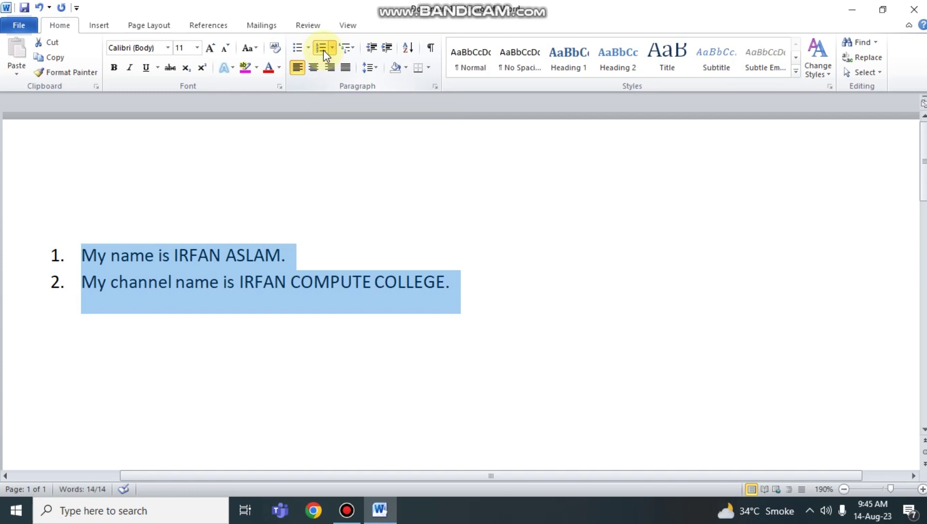
click(331, 48)
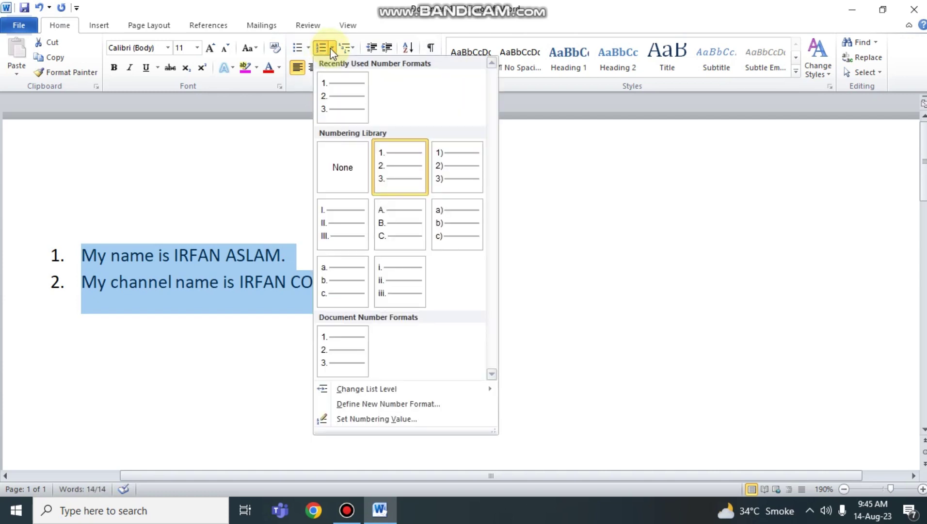
click(330, 48)
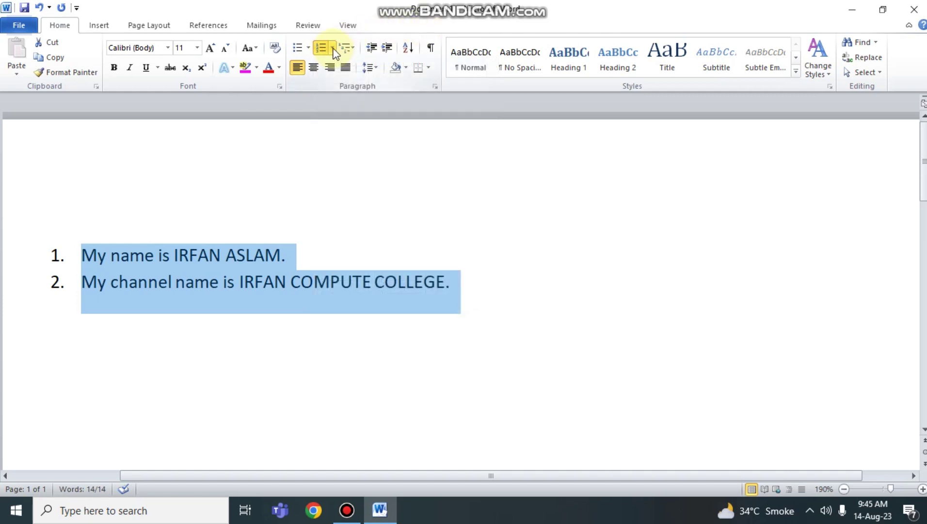
click(332, 48)
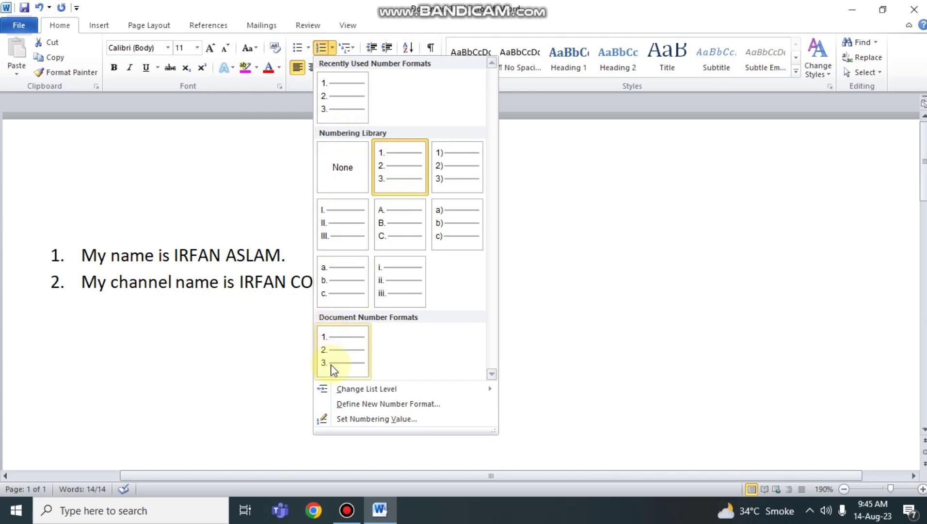
mouse_move(396, 390)
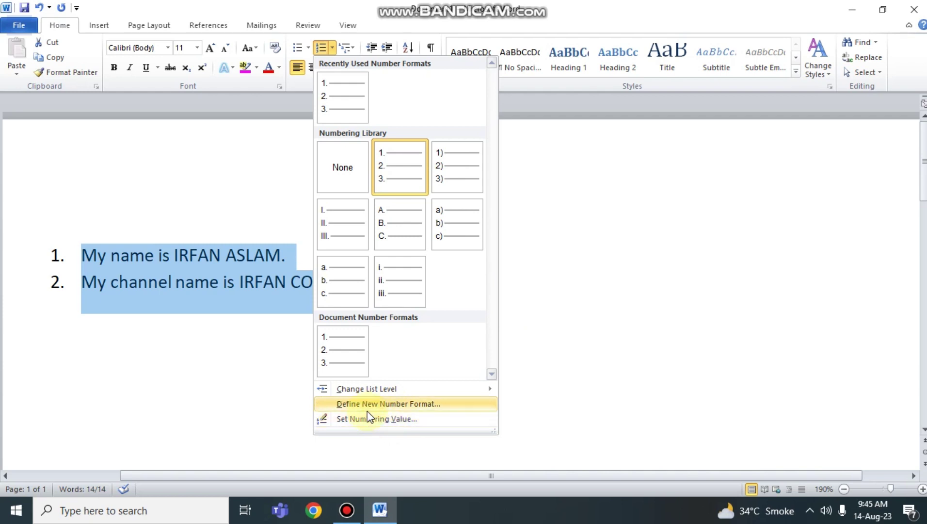
click(273, 402)
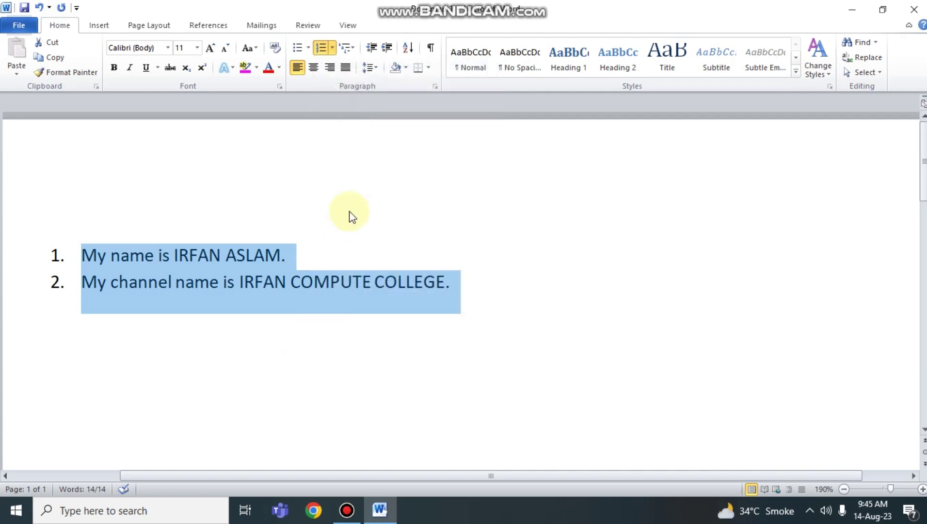
Step: Apply the 1) a) i) multilevel list style to the selected items
click(354, 50)
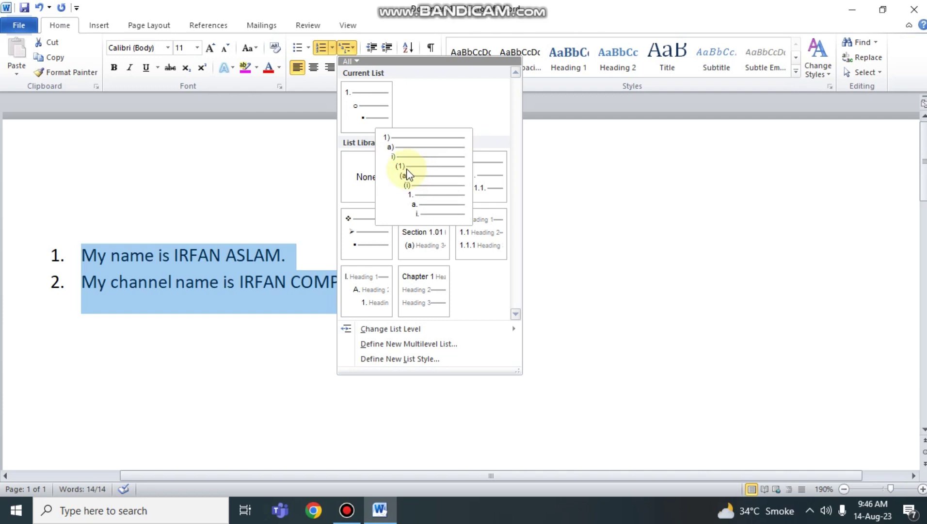
click(420, 191)
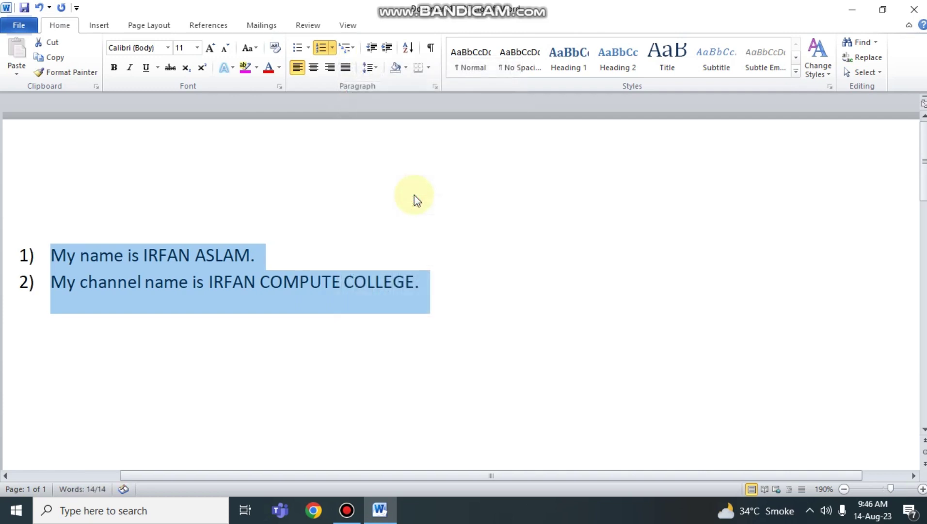
Step: Insert a new list item after the first one reading "I READ IN JINNAH COLLEGE."
click(271, 256)
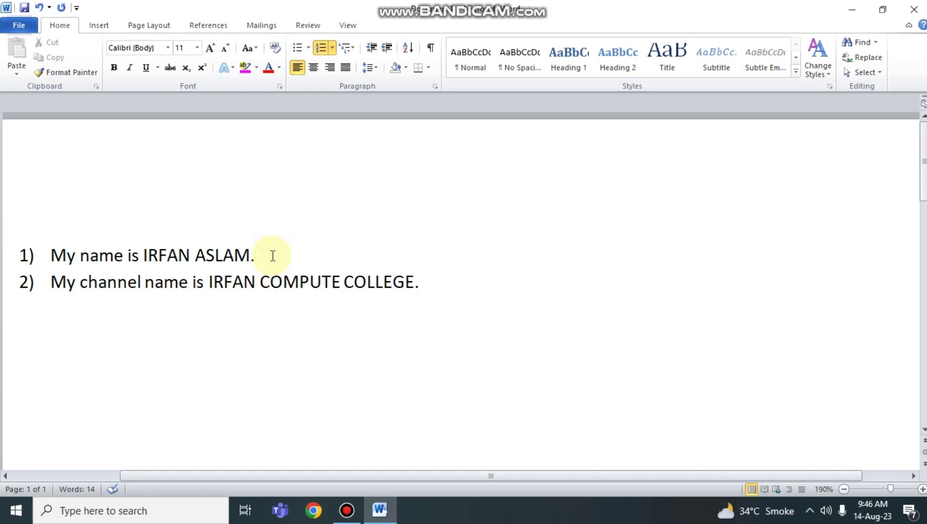
key(Return)
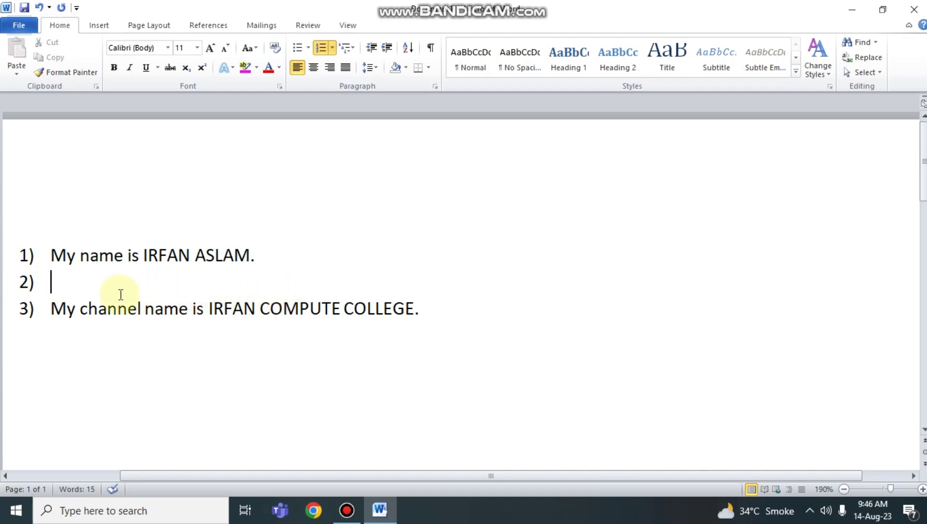
text(C)
key(BackSpace)
text(I READ IN J)
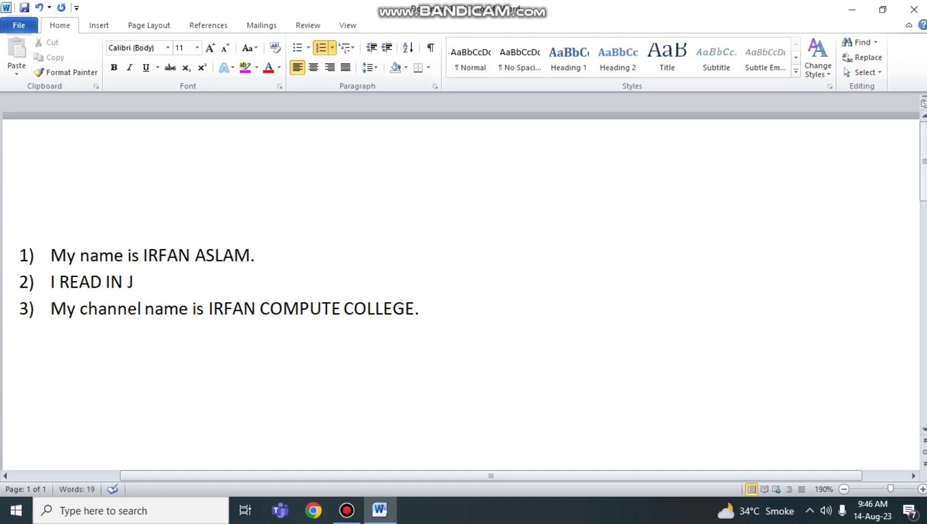
text(INNAH)
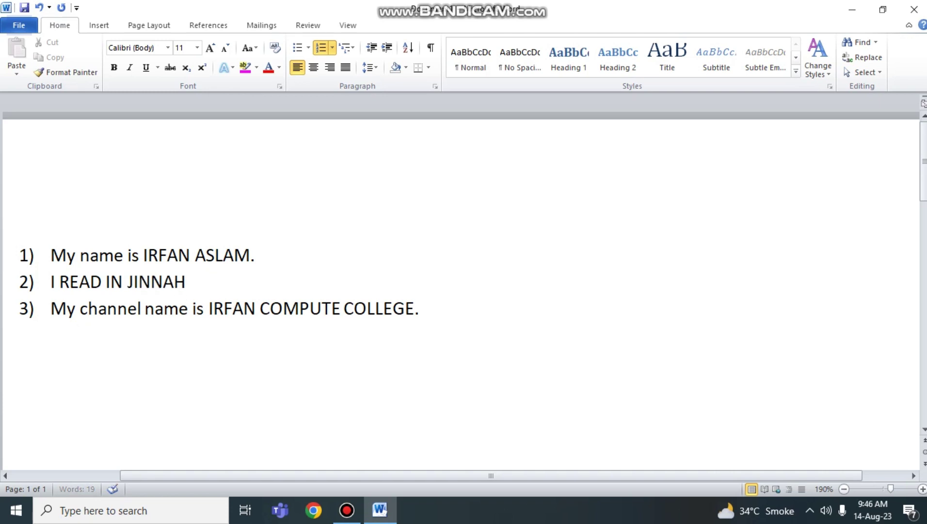
text(COLLEGE.)
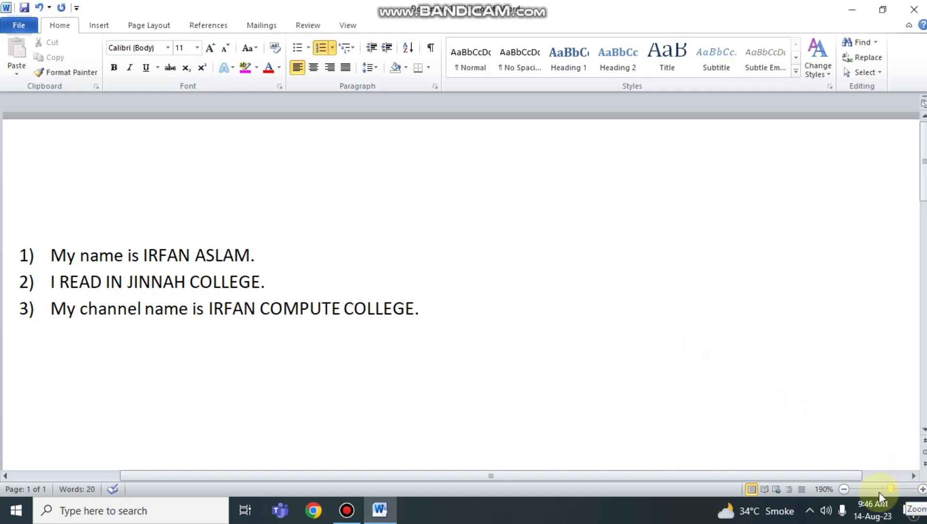
Step: Delete the text of all list items, end the list formatting and add blank lines below the remaining 1)
click(845, 489)
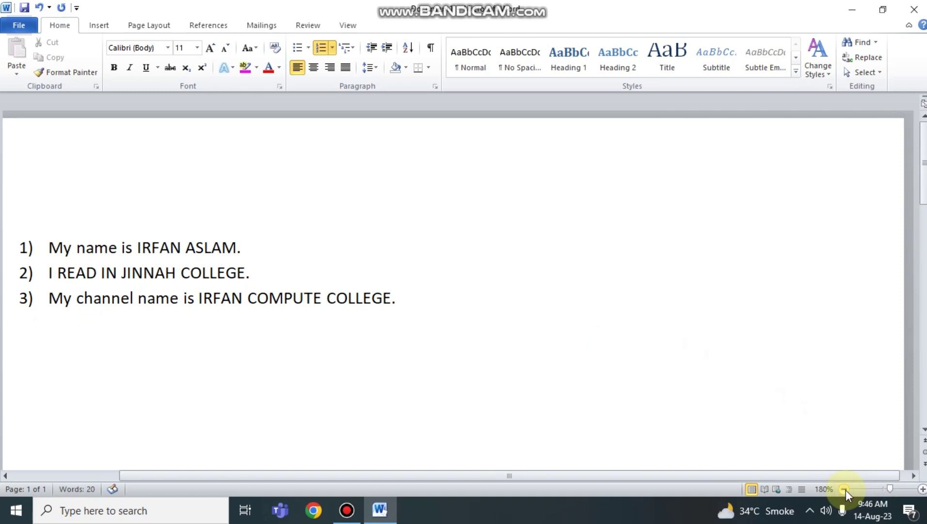
click(845, 489)
click(845, 489)
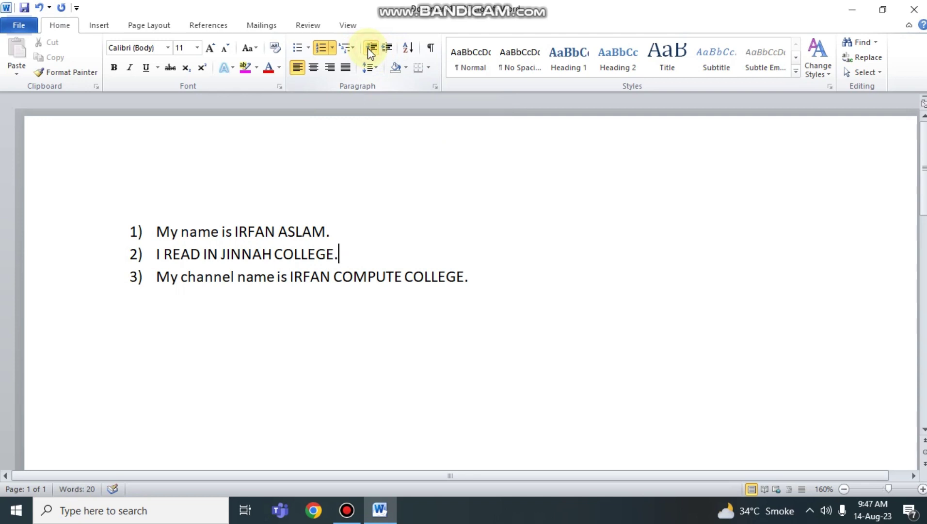
key(ctrl+a)
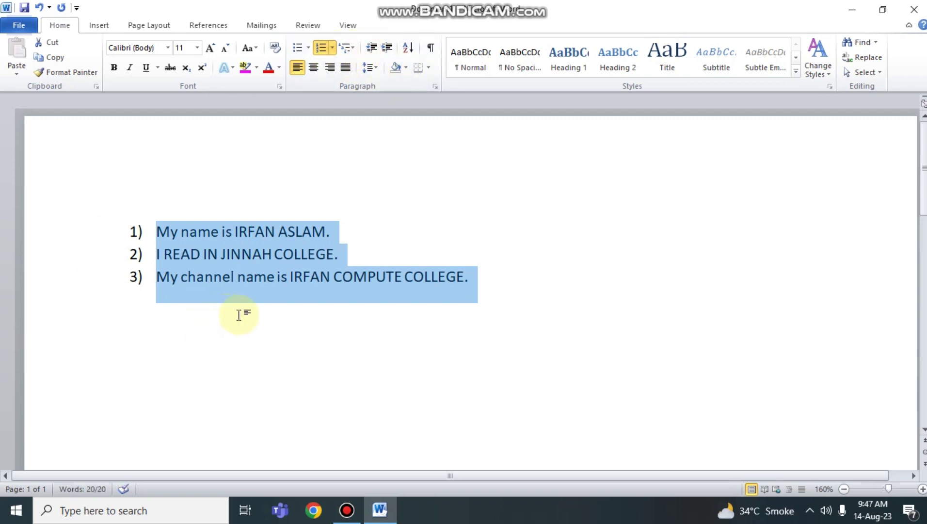
key(BackSpace)
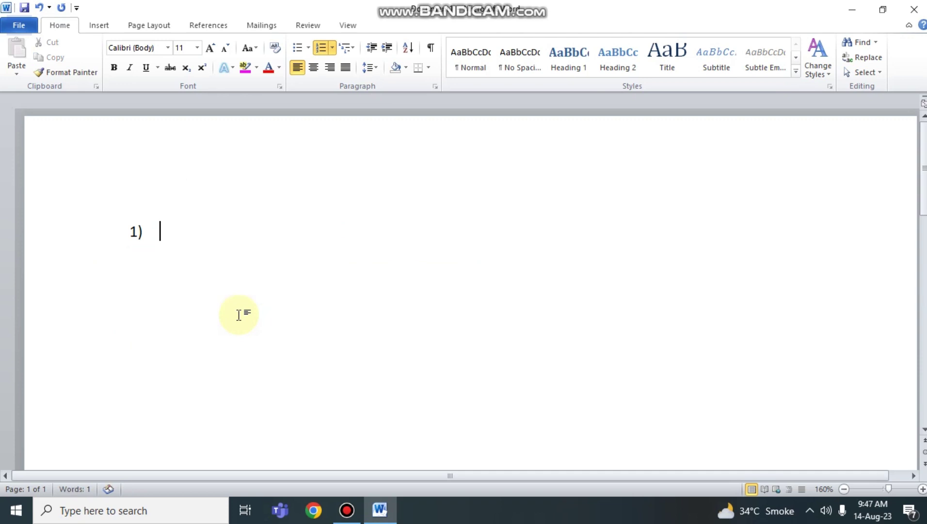
key(BackSpace)
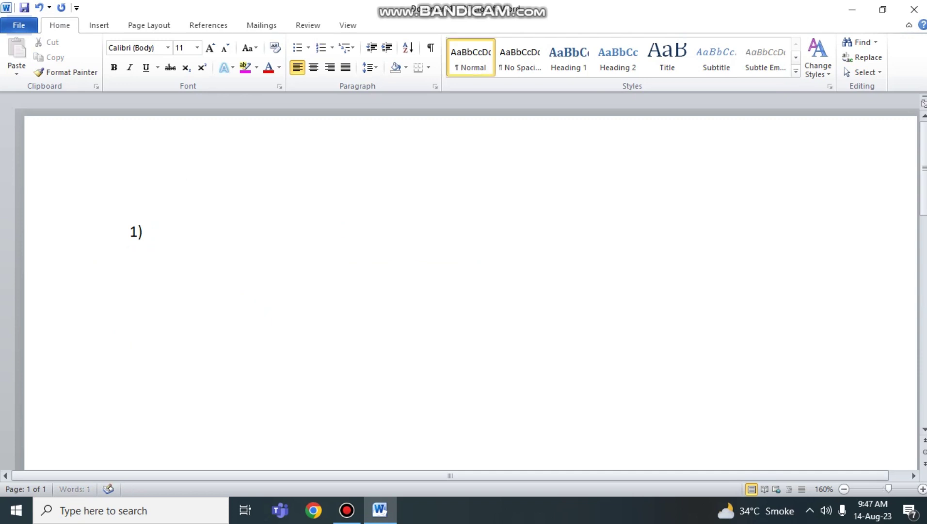
key(Return)
key(Return)
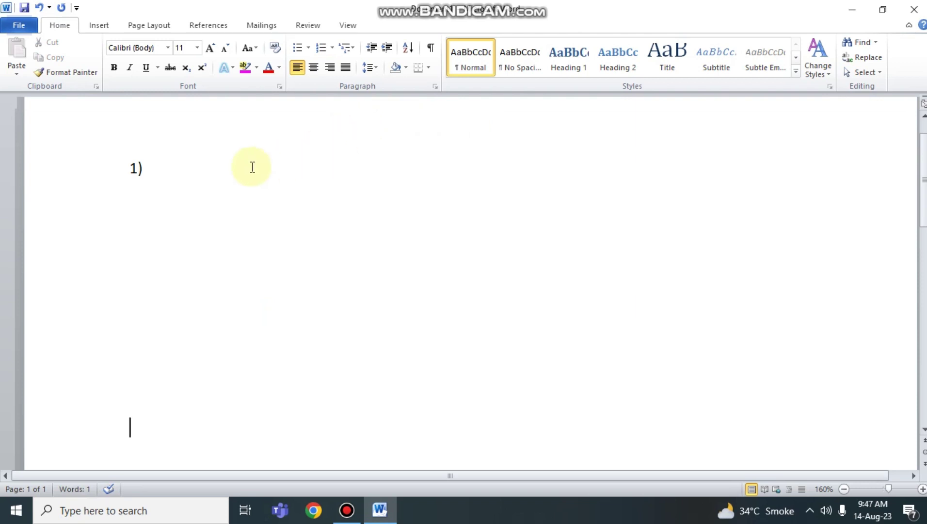
Step: Enter the sample full name in capitals on the empty line below the numbered item and try to decrease its indent
text(IRFAN)
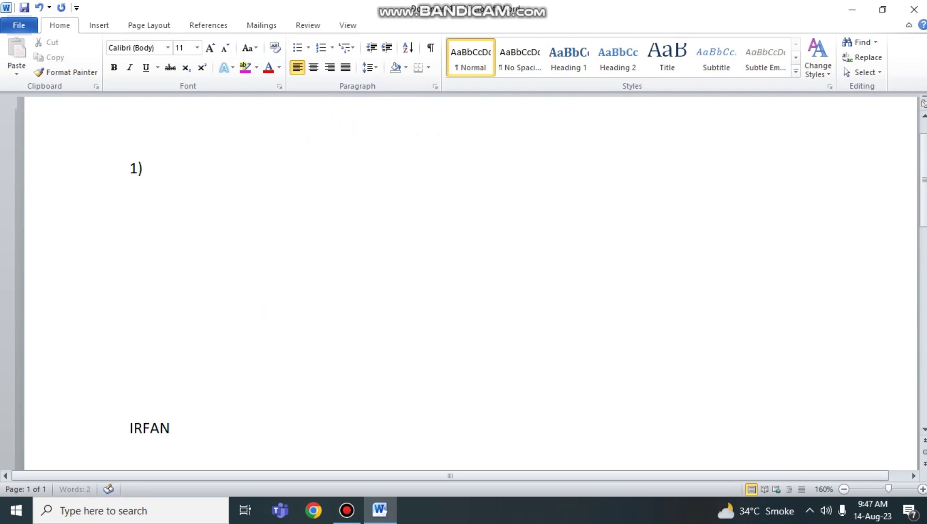
text( ASLAM)
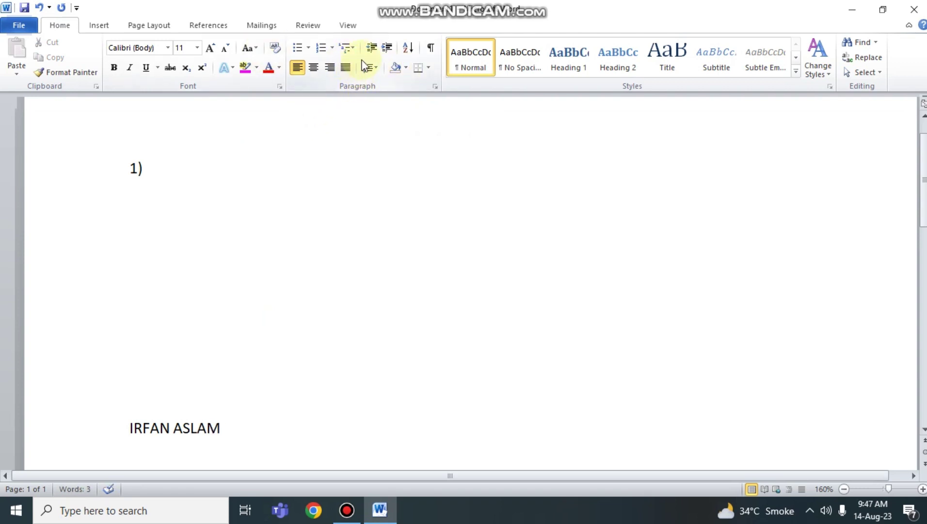
click(370, 47)
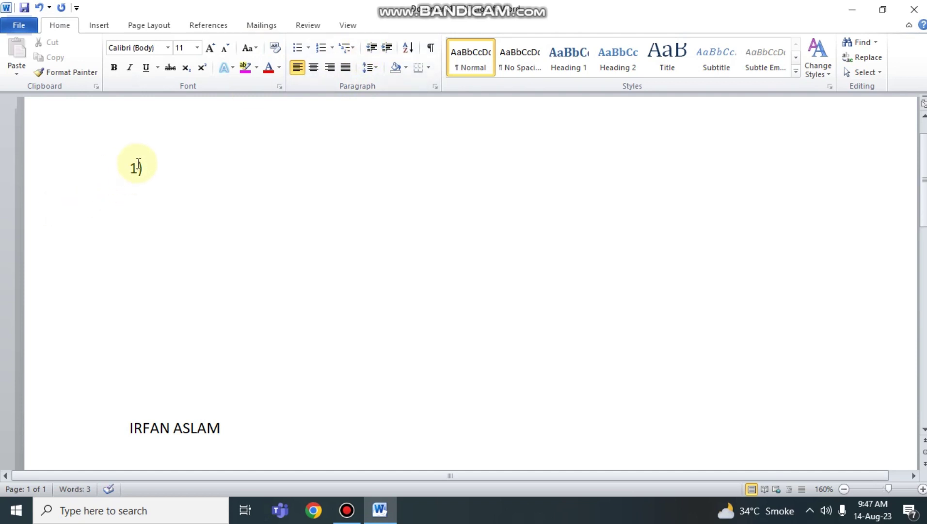
Step: Delete the empty 1) item and the blank lines above the name
click(126, 171)
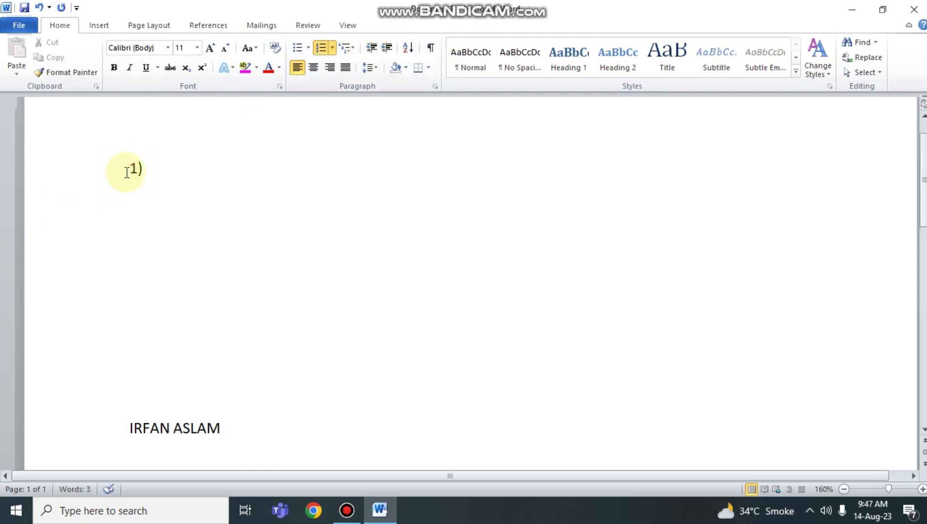
key(Delete)
key(Delete)
key(Delete)
key(Delete)
key(Delete)
key(Delete)
key(Delete)
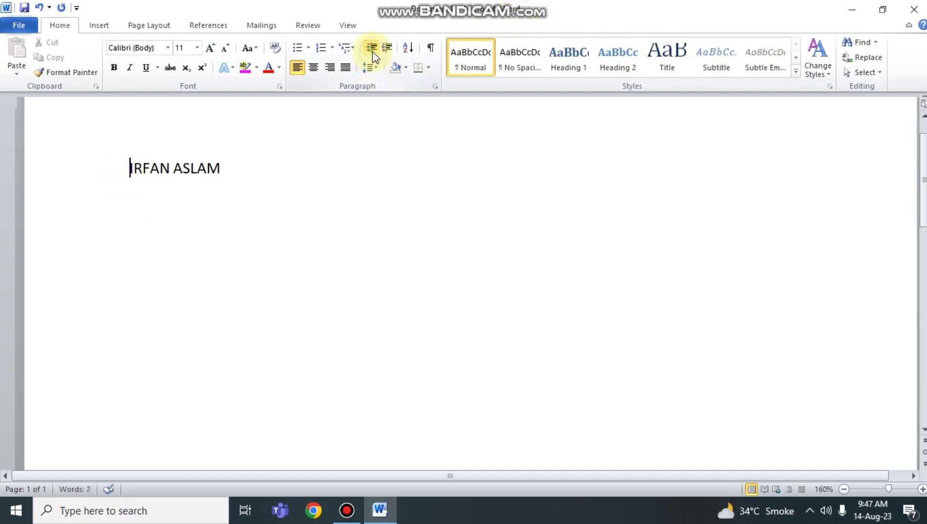
Step: Increase the name line's indent by three levels and decrease it by two levels
click(302, 156)
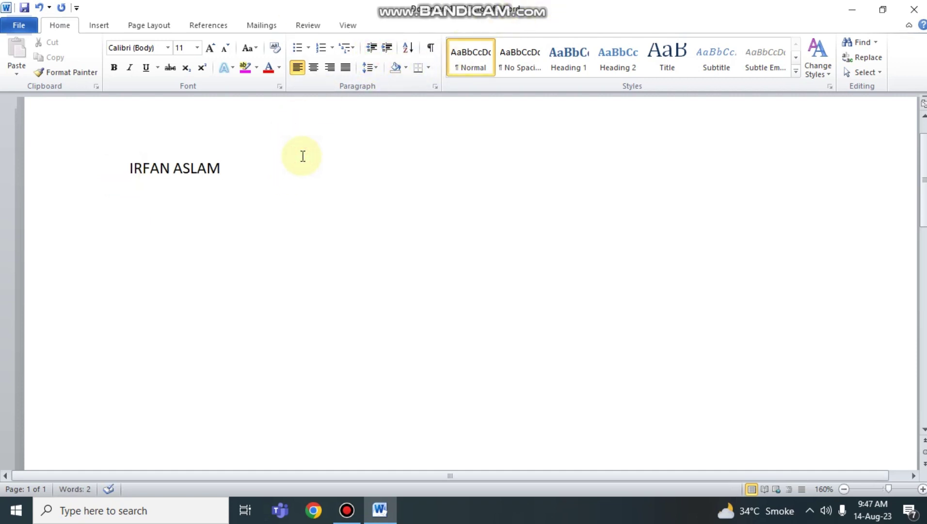
click(386, 49)
click(386, 49)
click(386, 48)
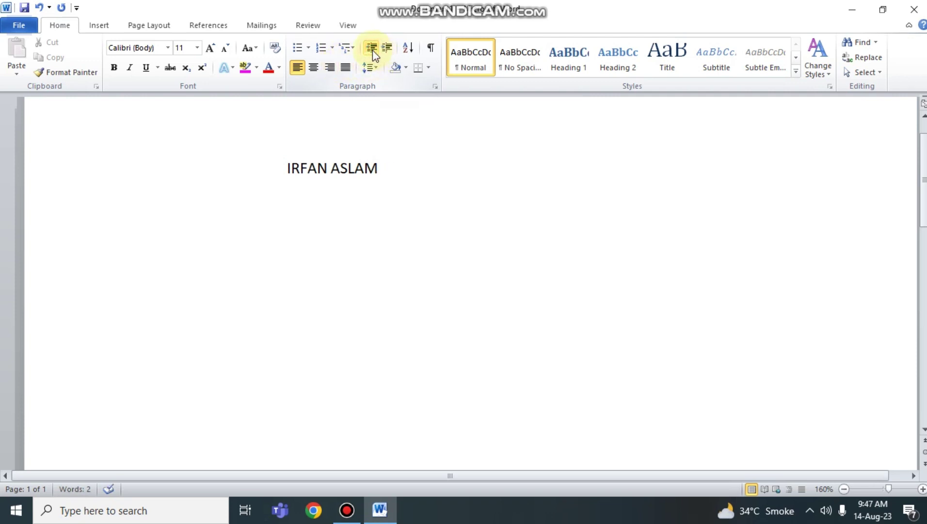
click(372, 48)
click(372, 48)
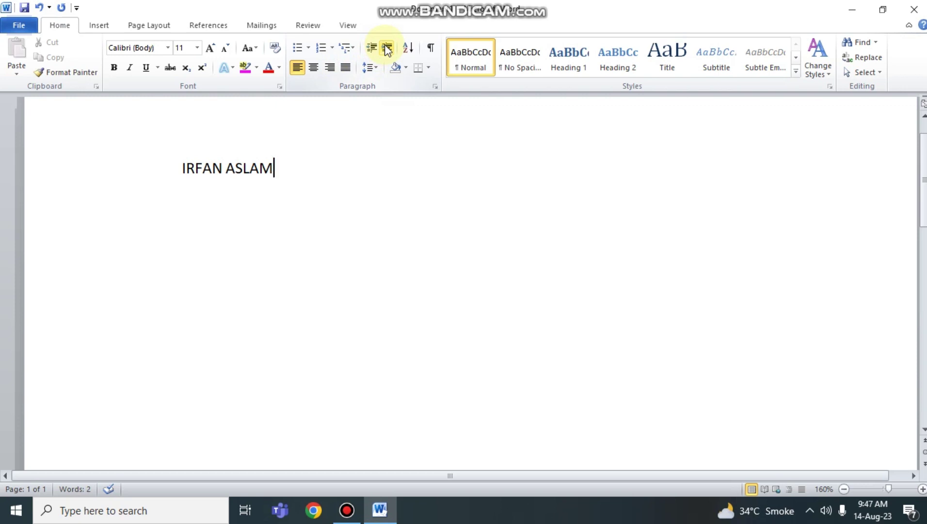
Step: Increase the name line's indent by two more levels and decrease it by two again
click(387, 49)
click(387, 49)
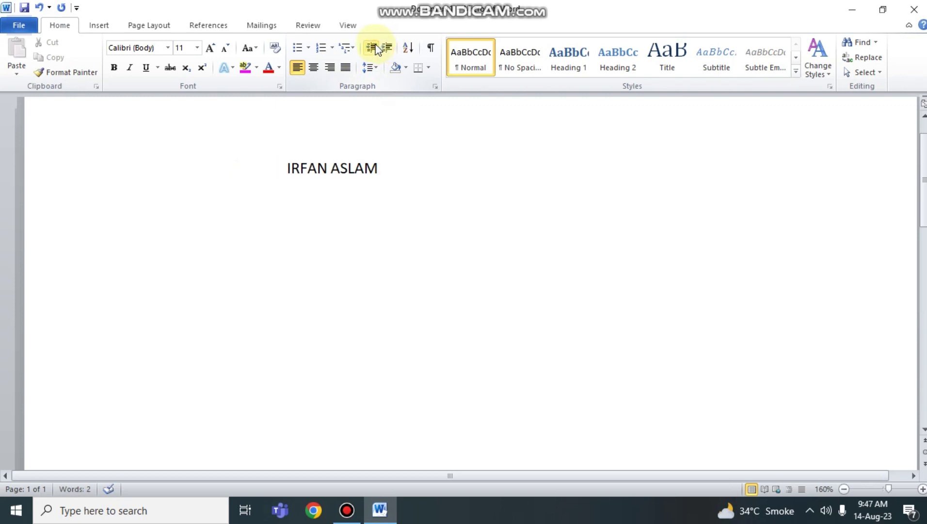
click(376, 48)
click(376, 48)
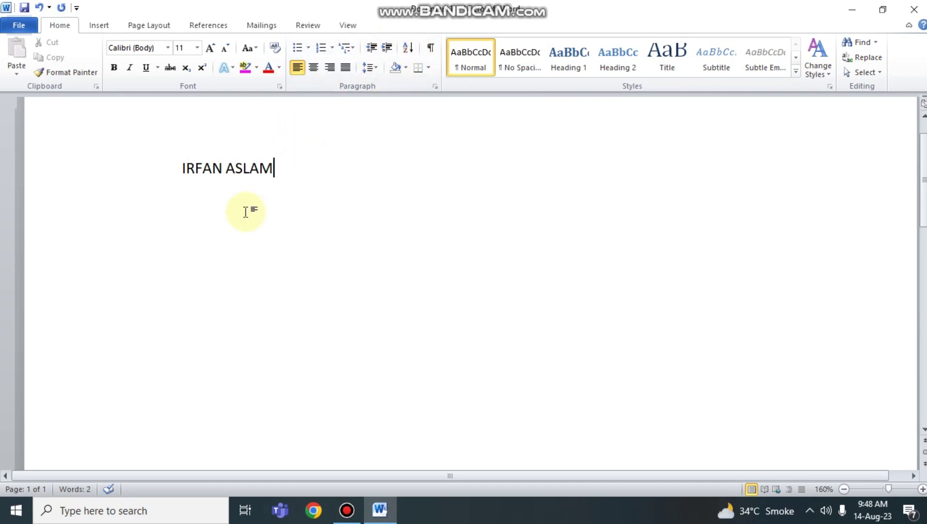
Step: Add the numbers 1, 2, 4, 6, 8 and 9 on separate lines below the name
key(Return)
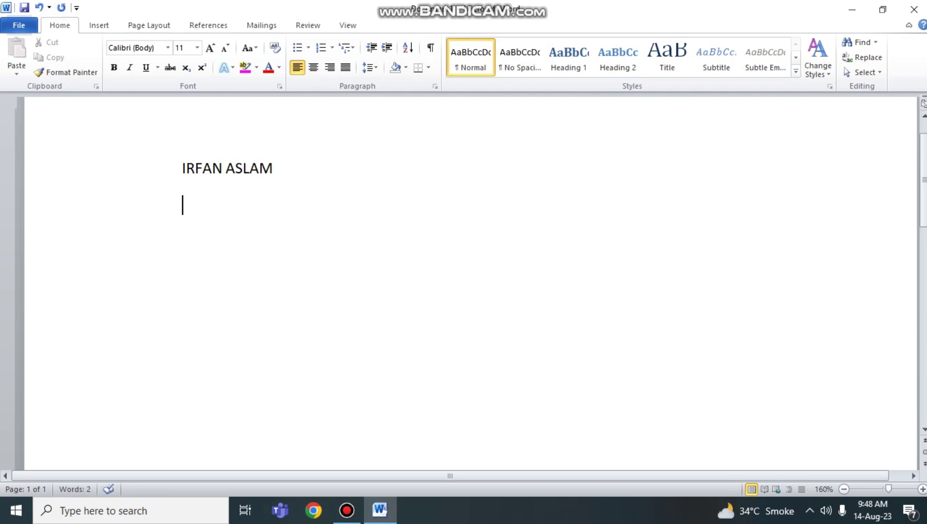
text(1)
key(Return)
text(2)
key(Return)
text(4)
key(Return)
text(6)
key(Return)
text(8)
key(Return)
text(9)
key(Return)
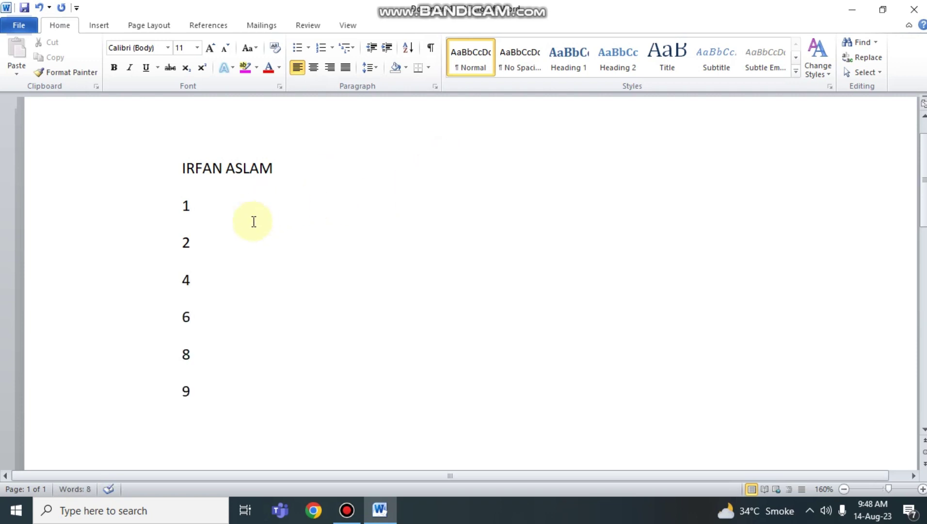
Step: Sort the six number lines in descending order and show the formatting marks
click(194, 388)
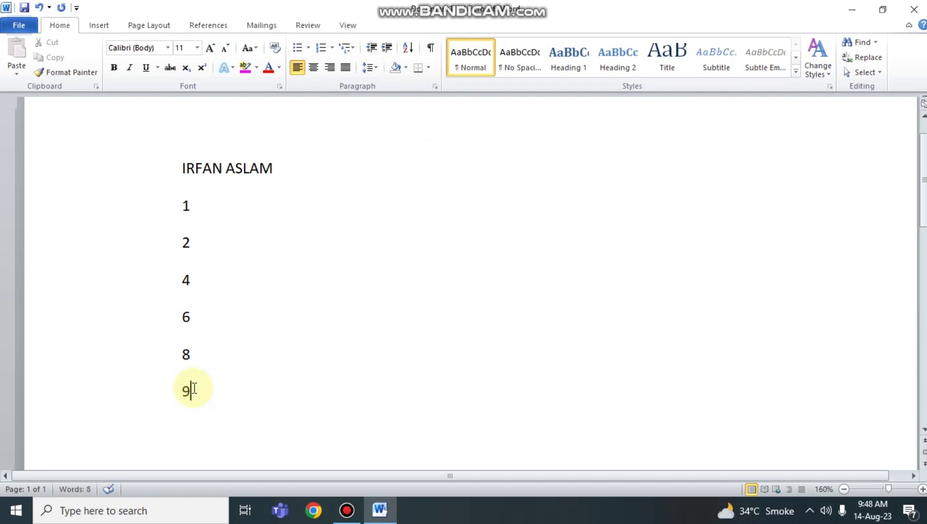
drag(193, 387, 149, 223)
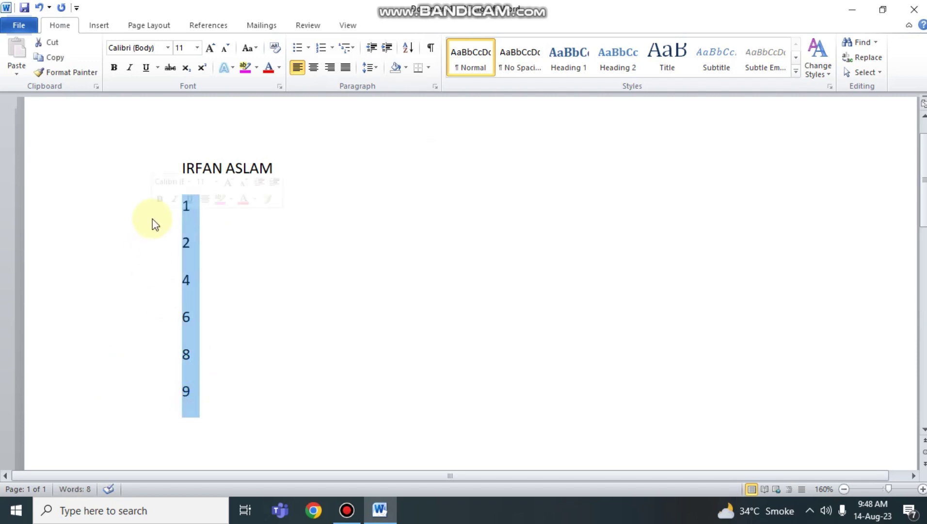
click(407, 48)
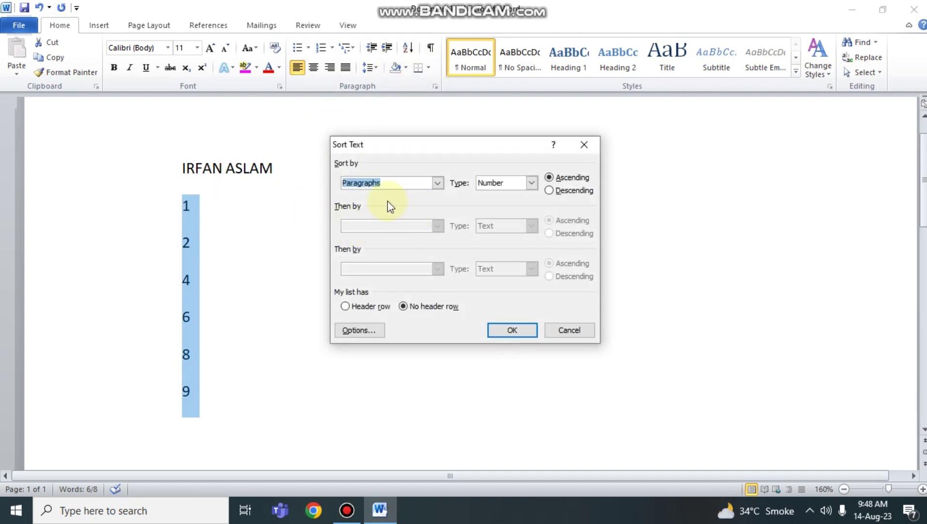
click(549, 191)
click(527, 329)
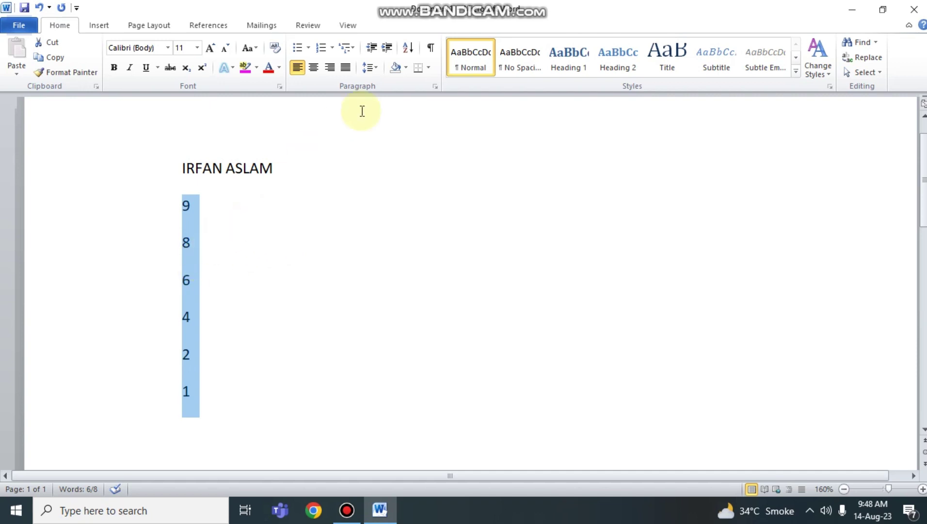
click(431, 48)
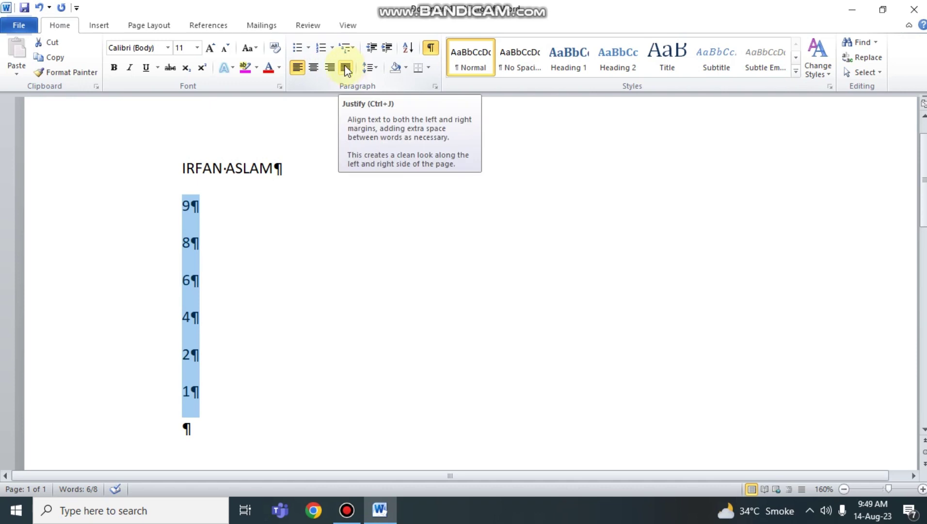
Step: Try centred and right alignment on the selected numbers, set them to justified, and hide the formatting marks
click(299, 71)
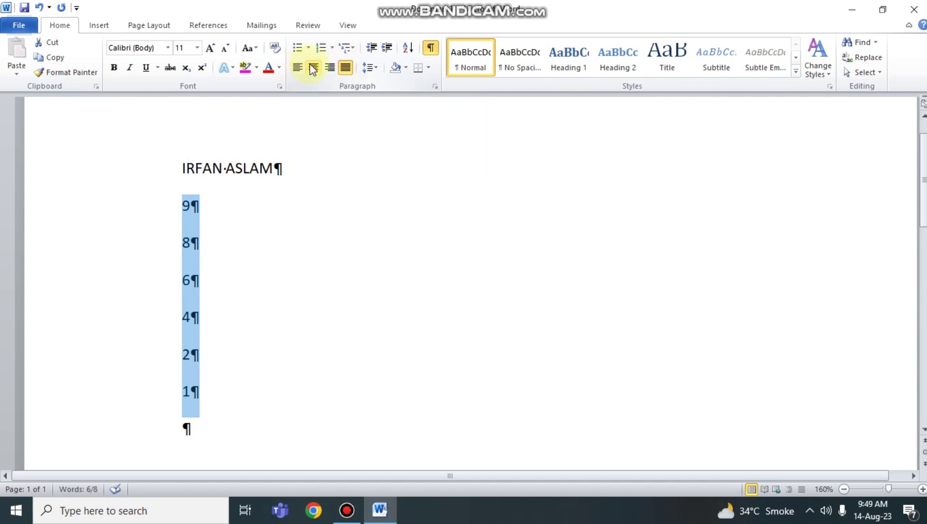
click(313, 69)
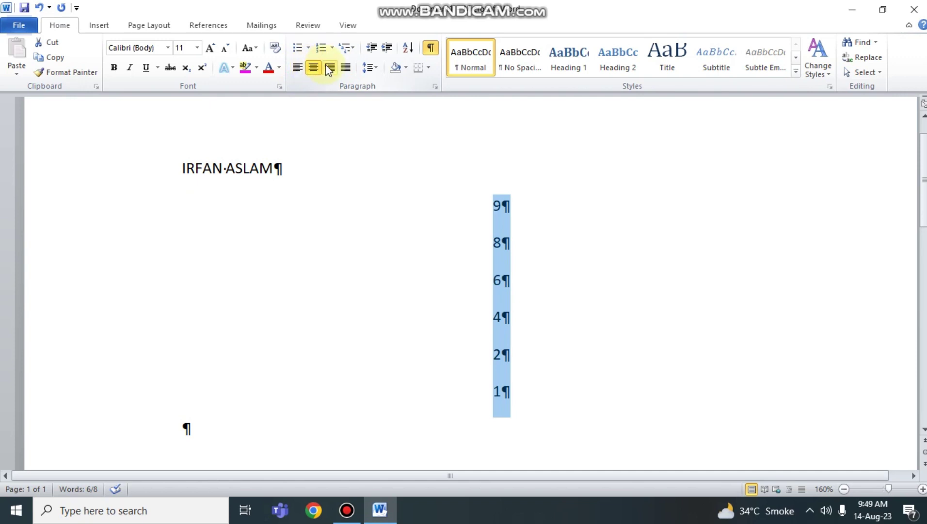
click(329, 69)
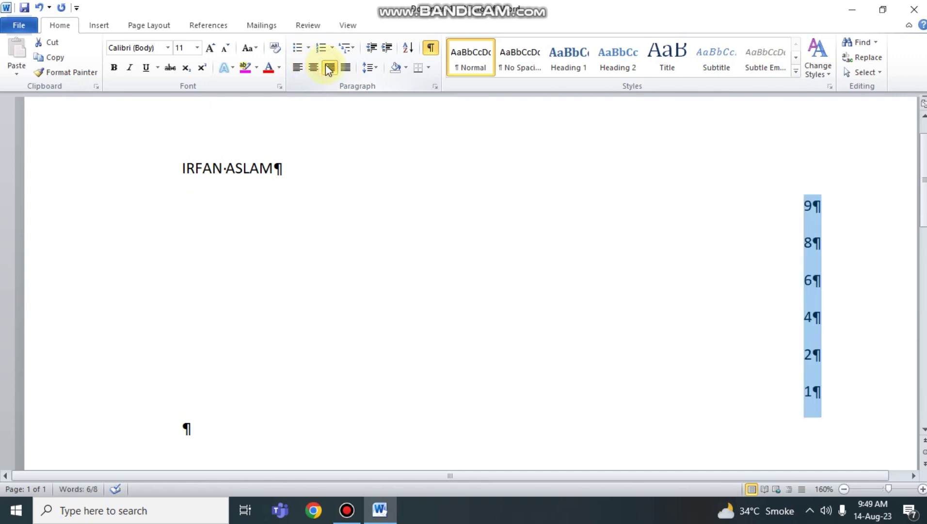
click(346, 68)
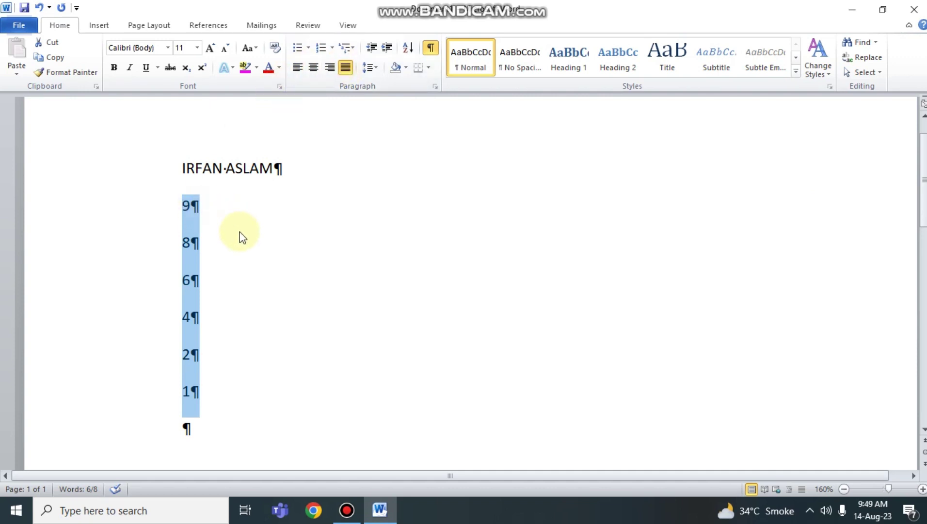
click(432, 48)
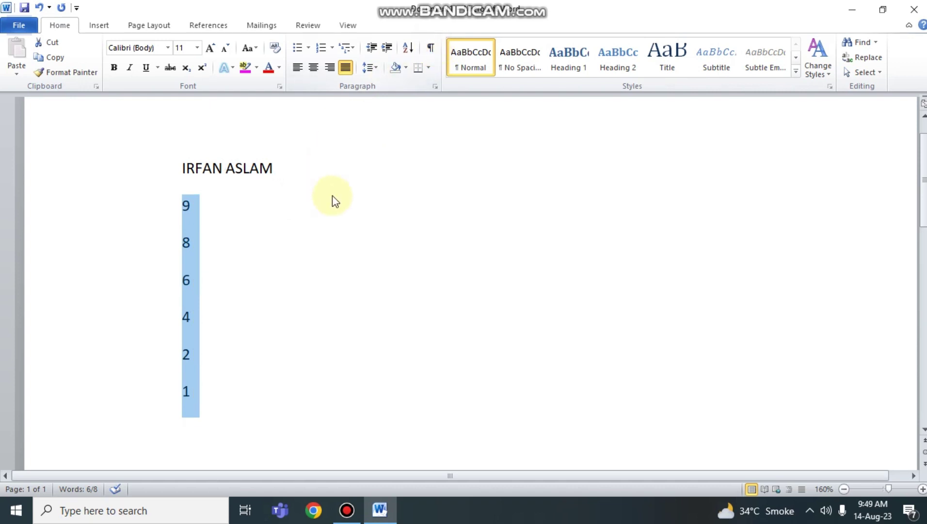
Step: Delete the numbers and generate a sample paragraph below the name with =RAND(1)
key(Delete)
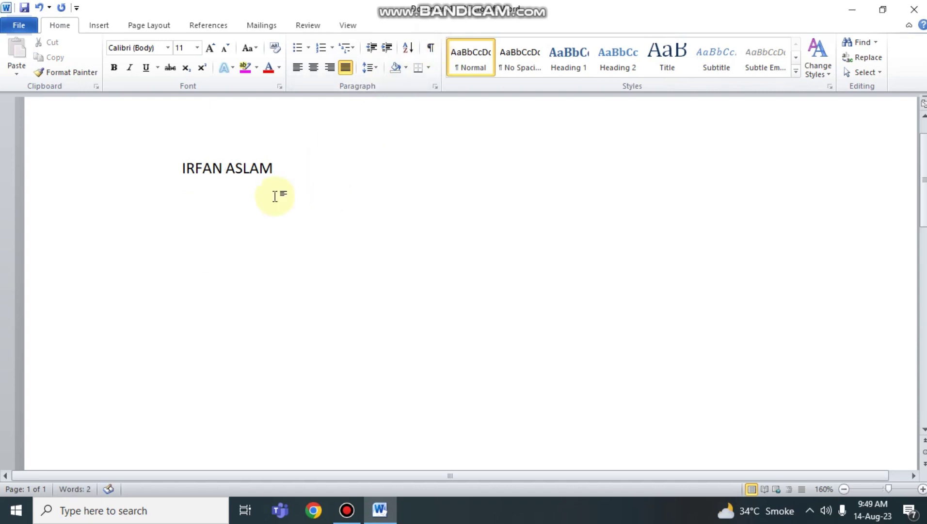
click(275, 195)
key(BackSpace)
text(=)
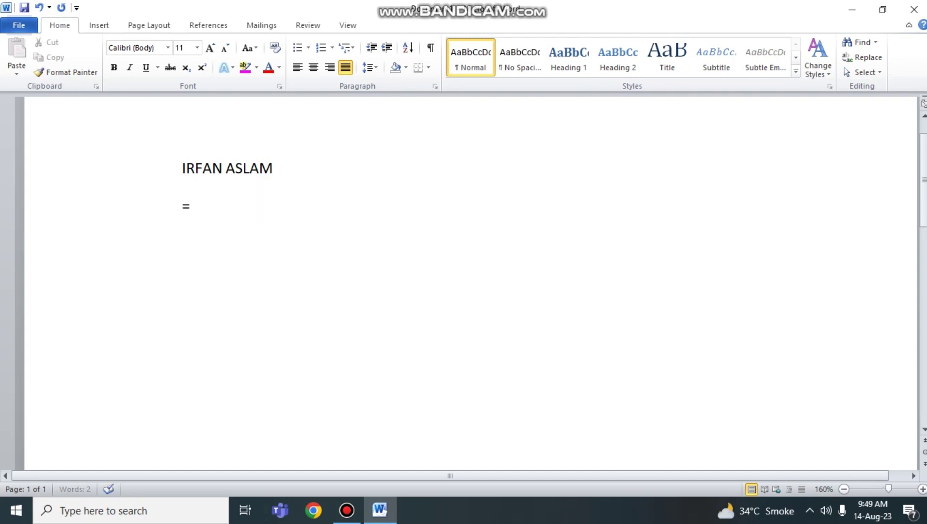
text(D)
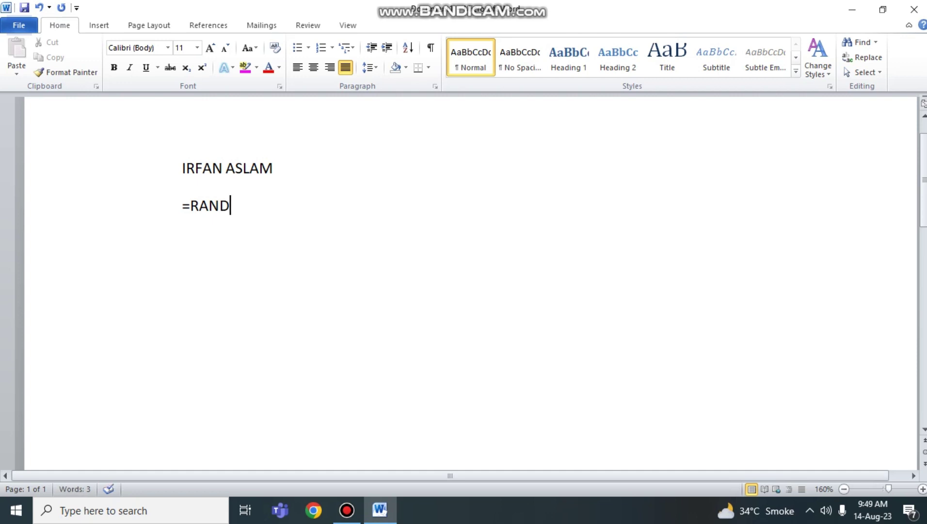
text((1))
key(Return)
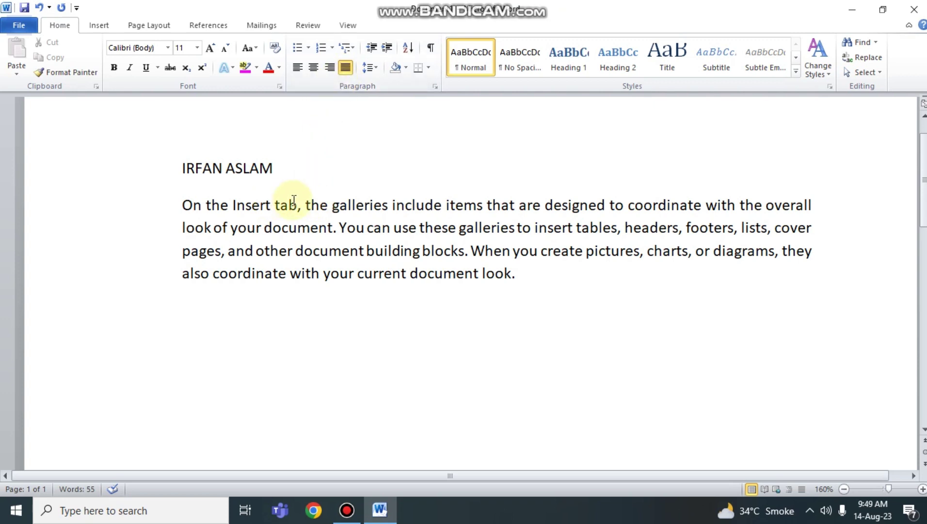
Step: Switch the sample paragraph to left alignment and back to justified
click(521, 278)
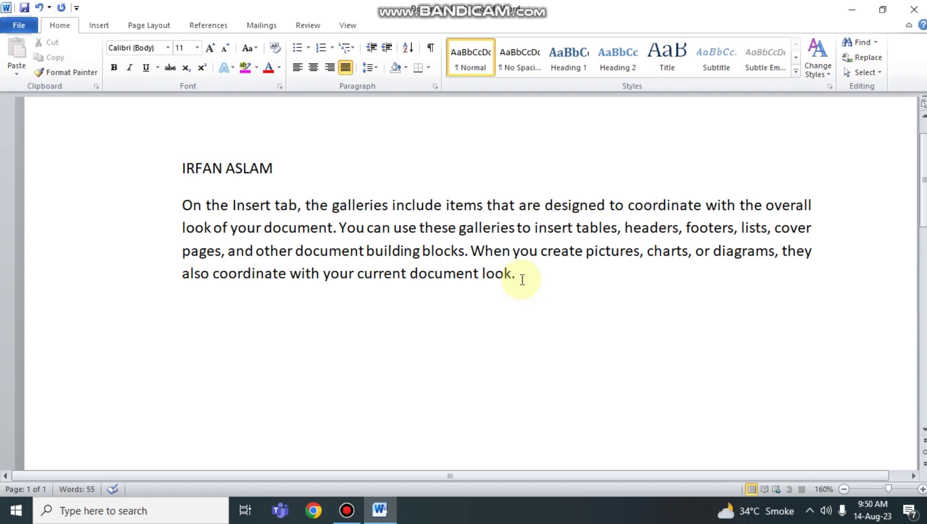
drag(518, 275, 178, 205)
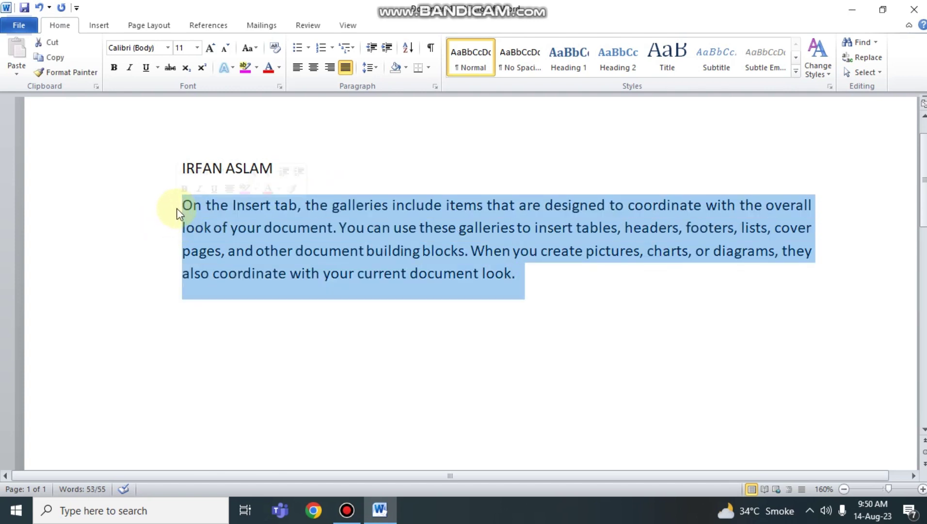
click(345, 67)
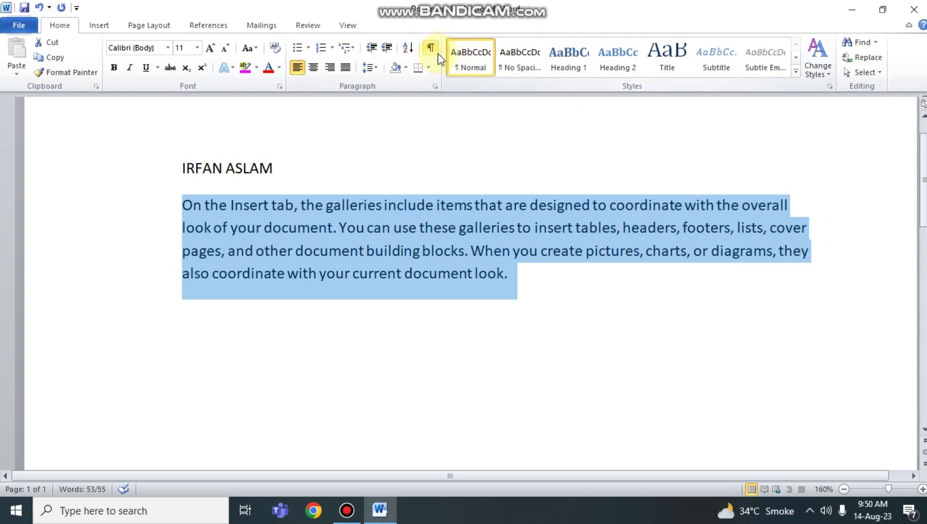
click(345, 68)
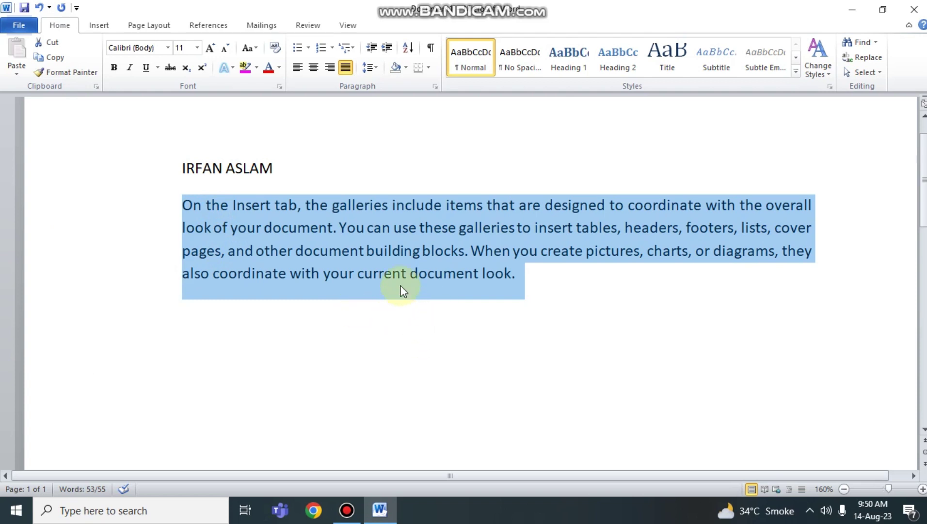
Step: Review the line and paragraph spacing options for the selected sample paragraph
click(373, 69)
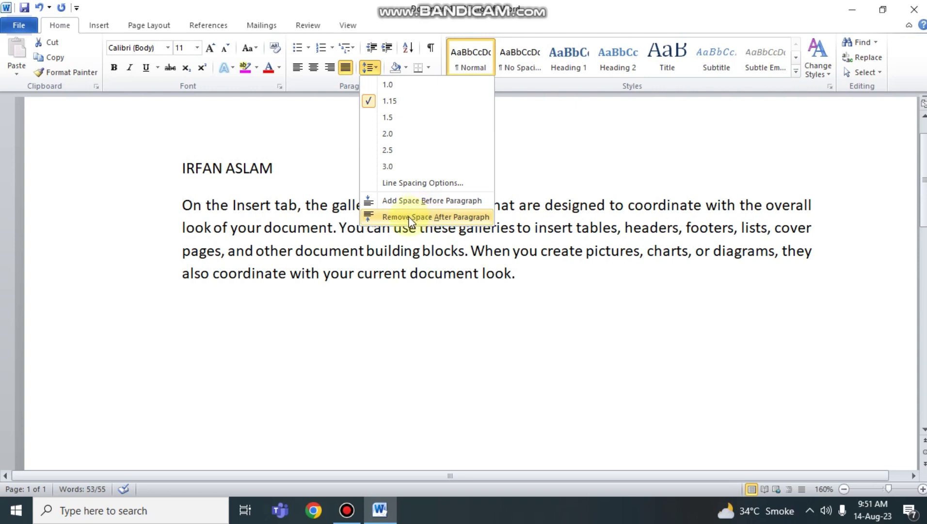
triple_click(321, 279)
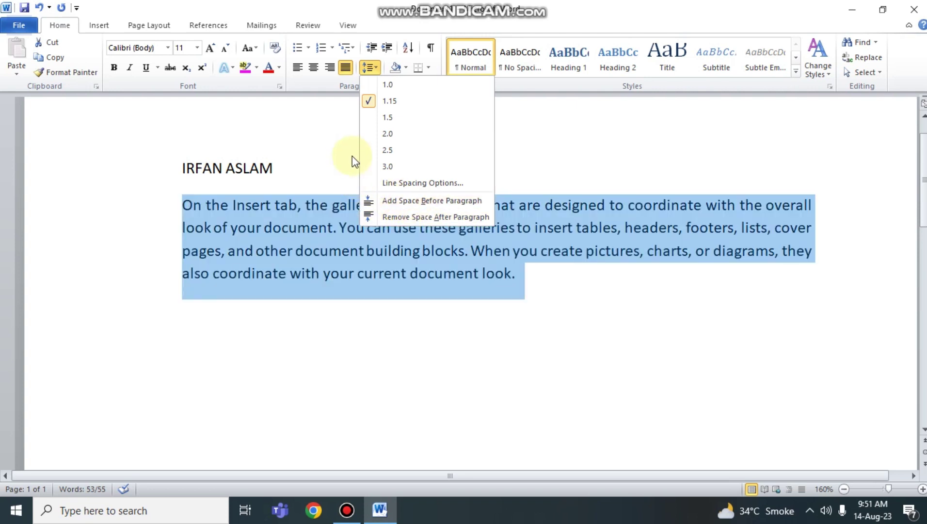
click(354, 161)
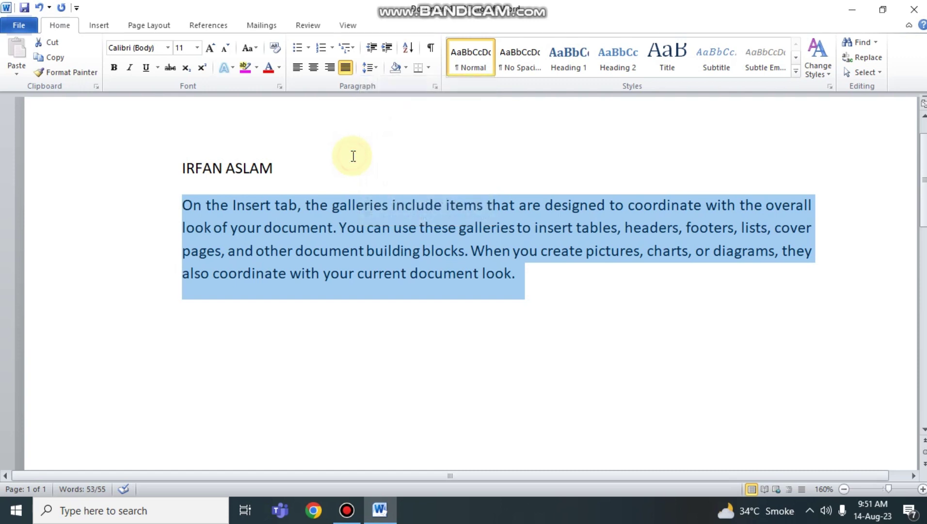
Step: Shade the sample paragraph with the lightest red tint of the theme colors and deselect it
click(406, 67)
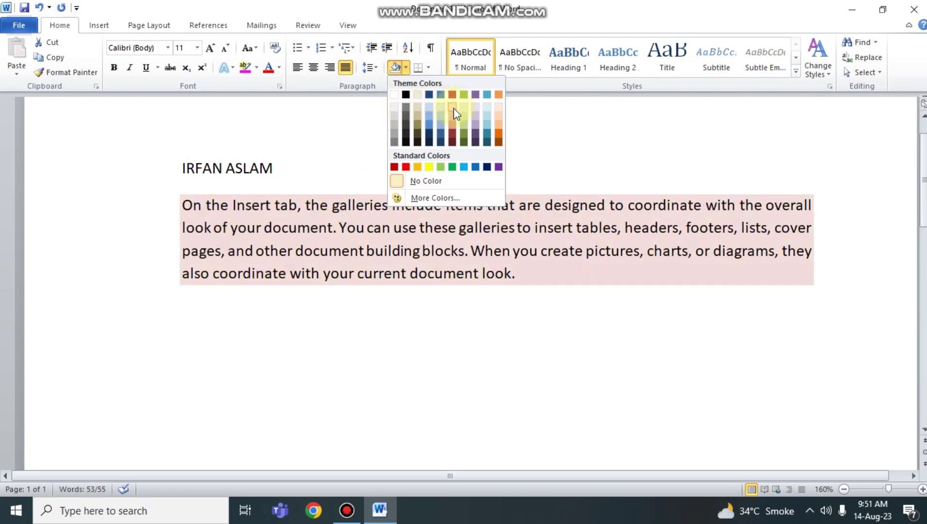
click(453, 108)
click(388, 141)
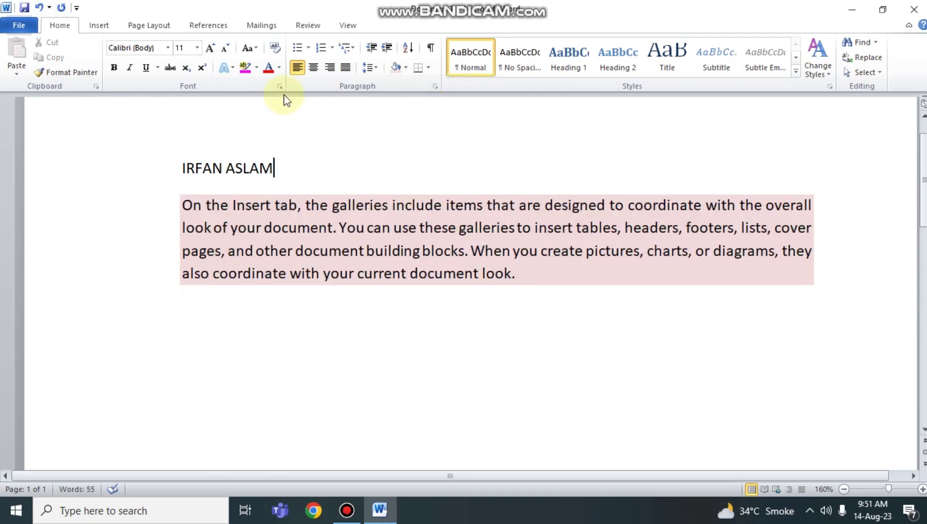
Step: Review the font color and text highlight color choices and the available paragraph border types without applying any
click(279, 68)
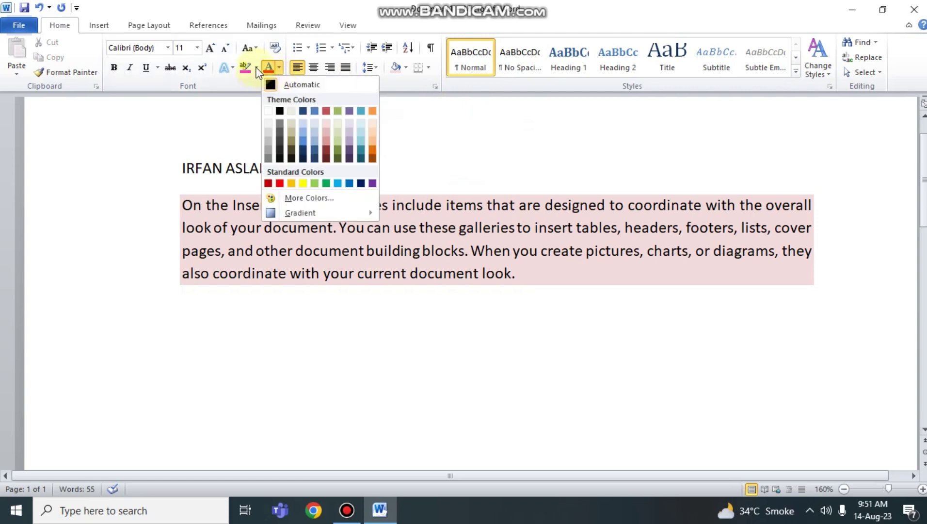
click(256, 68)
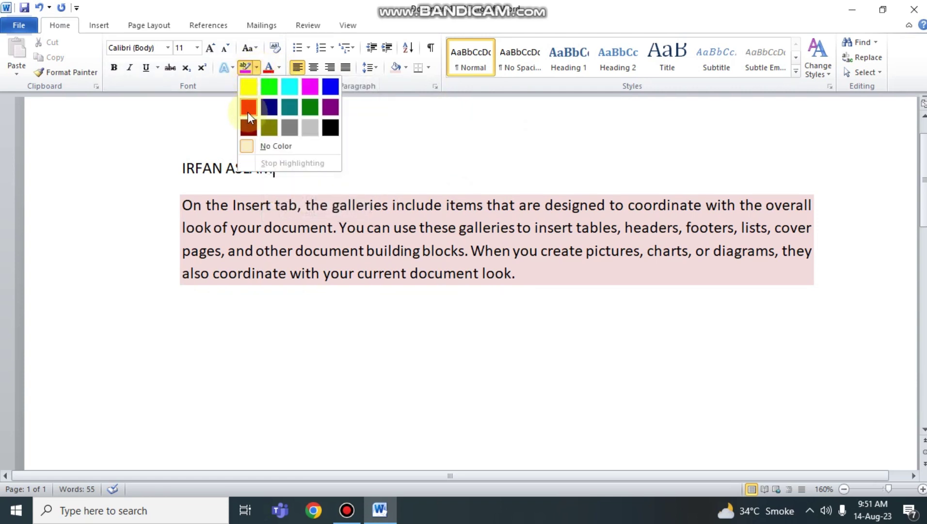
click(203, 138)
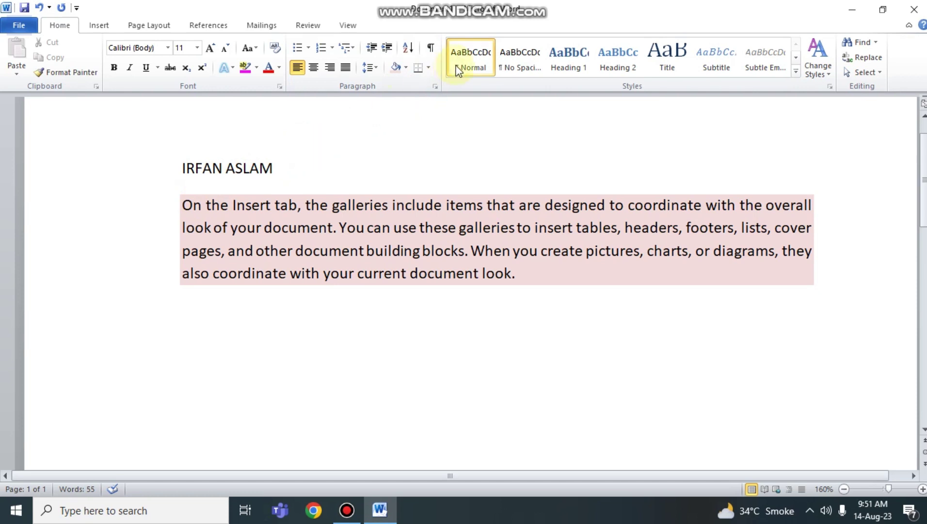
click(429, 68)
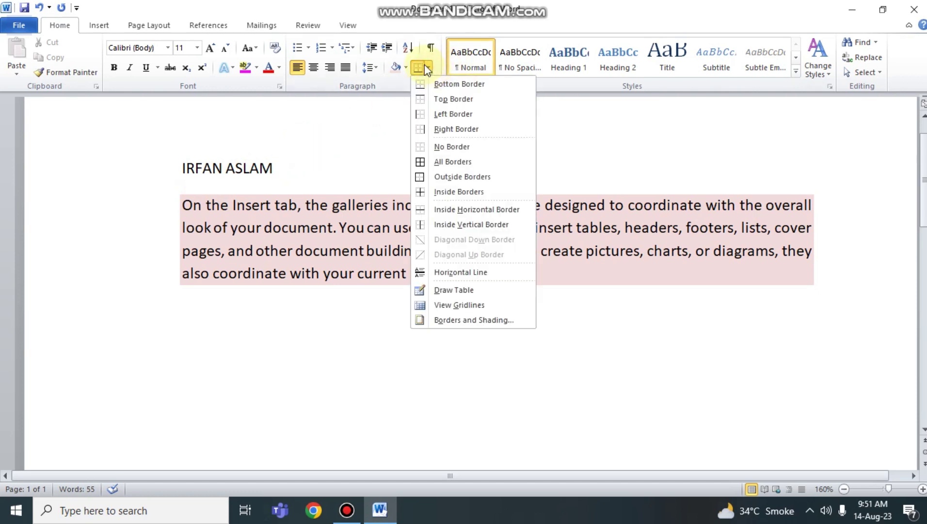
click(389, 116)
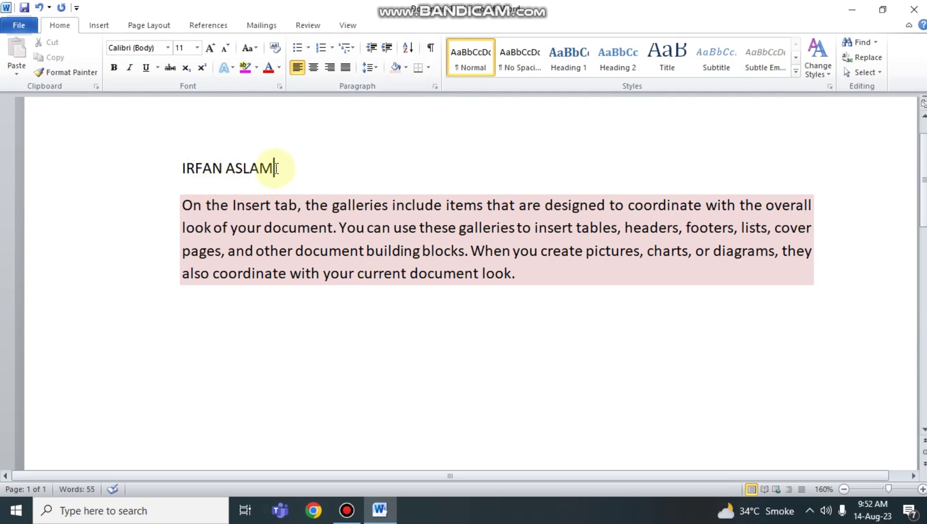
key(shift+Left)
key(shift+Left)
key(shift+Left)
key(shift+Left)
key(Left)
key(Left)
key(Left)
key(Left)
key(Left)
key(Right)
key(Right)
key(Right)
key(Right)
key(Right)
key(Right)
key(Right)
key(Right)
key(shift+Left)
key(shift+Left)
key(shift+Left)
key(shift+Left)
key(shift+Left)
key(shift+Left)
key(shift+Left)
key(shift+Left)
key(shift+Left)
key(shift+Left)
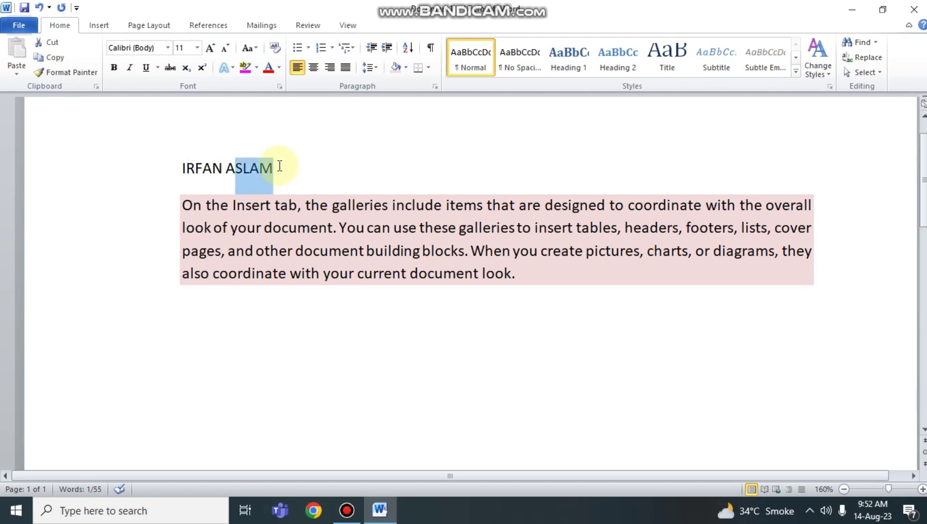
Step: Apply all borders to the entire name line above the shaded paragraph and undo the border
triple_click(279, 166)
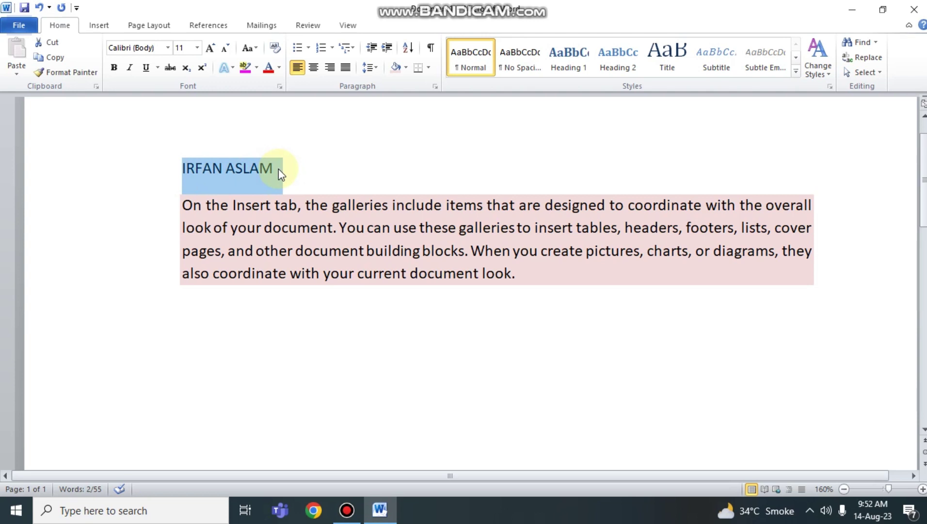
click(428, 68)
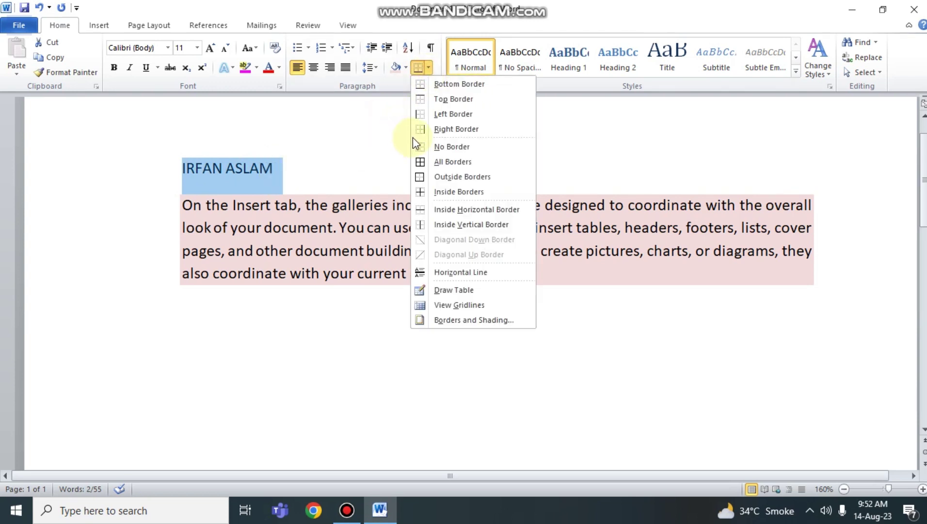
click(433, 161)
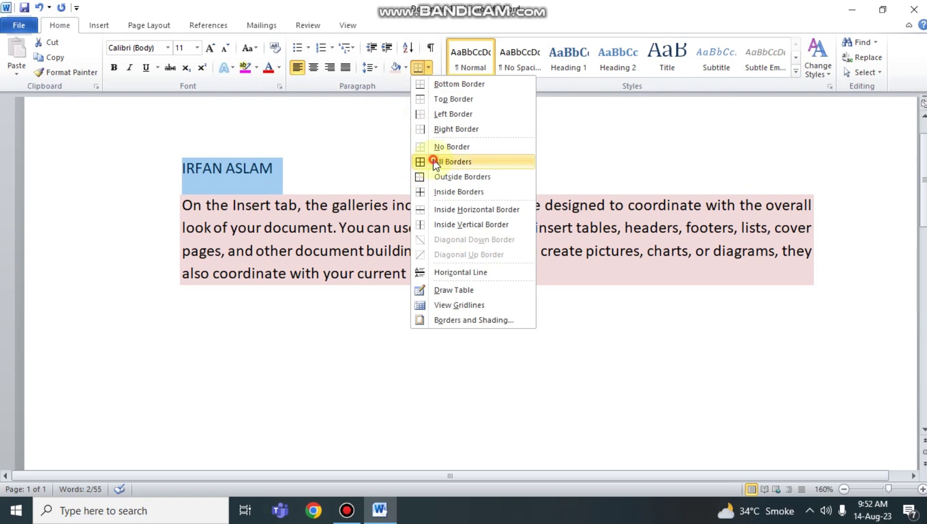
click(382, 189)
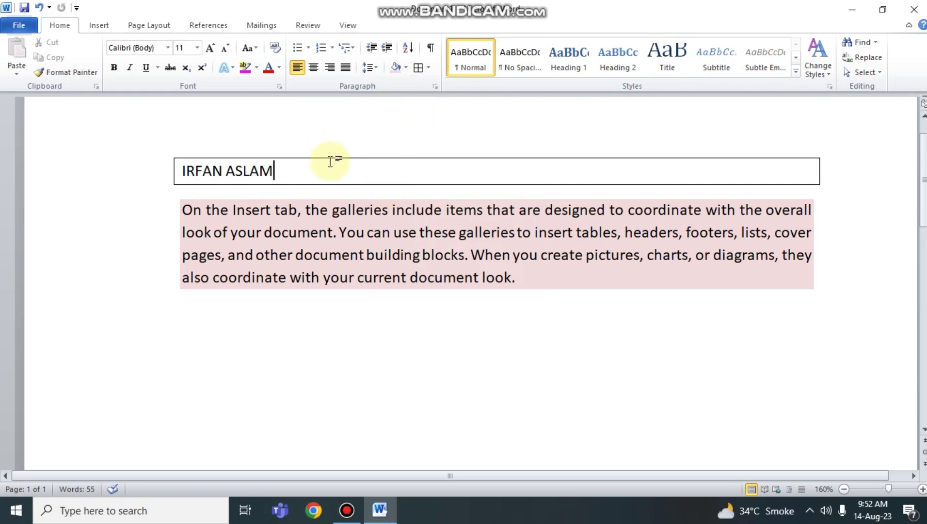
key(ctrl+z)
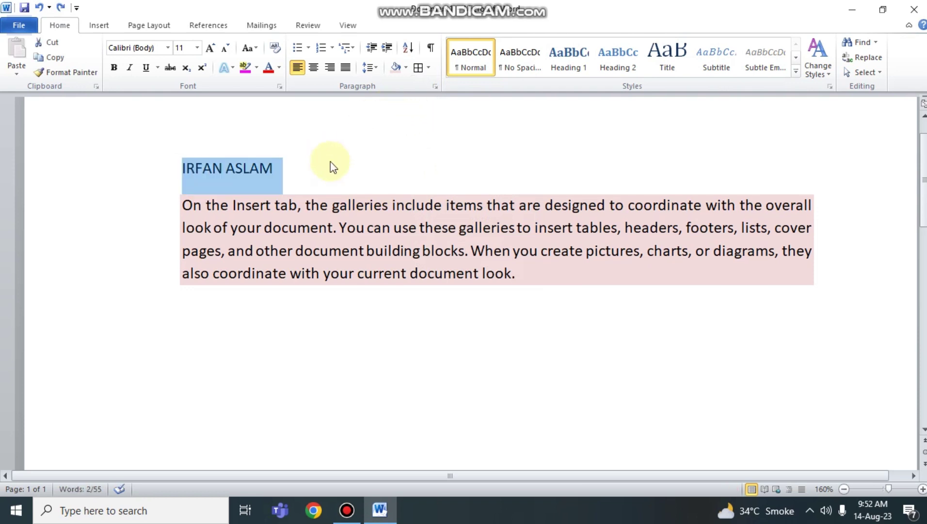
Step: Add a bottom border to the selected name line and extend it to all borders
click(428, 68)
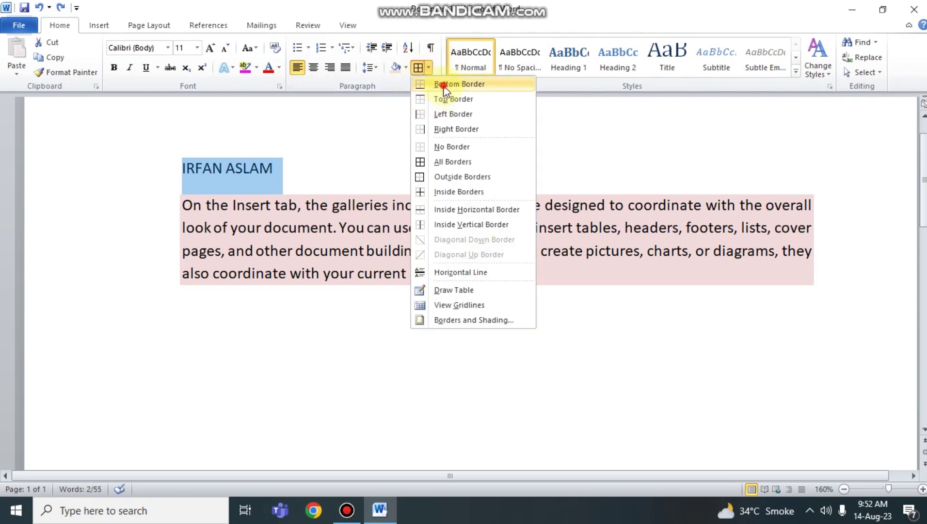
click(443, 87)
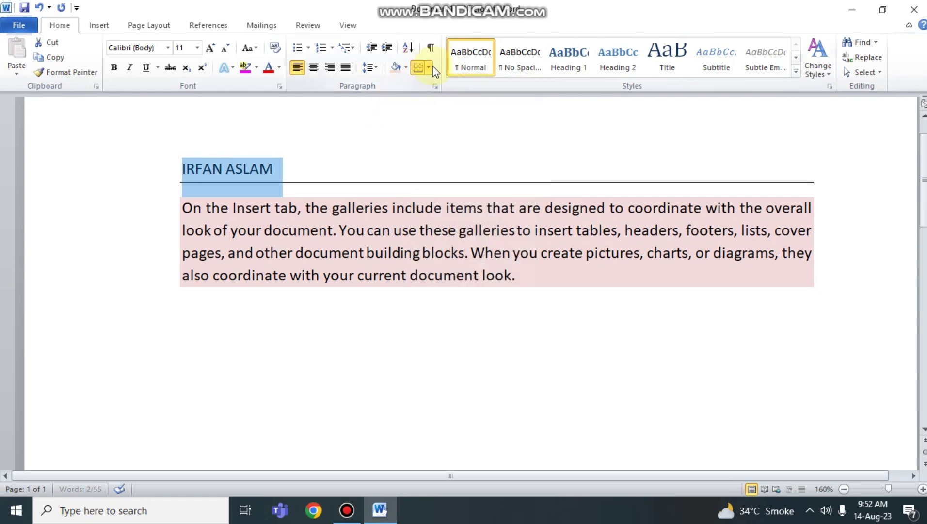
click(431, 67)
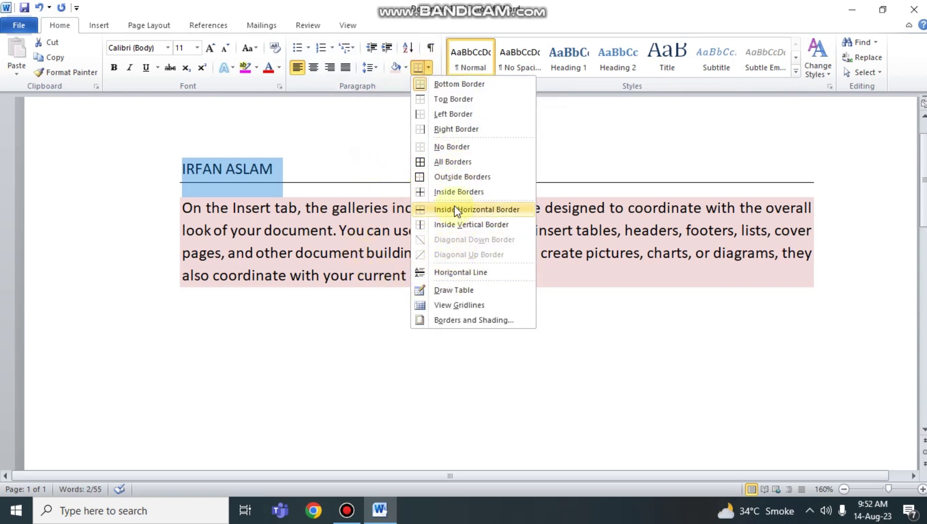
click(451, 164)
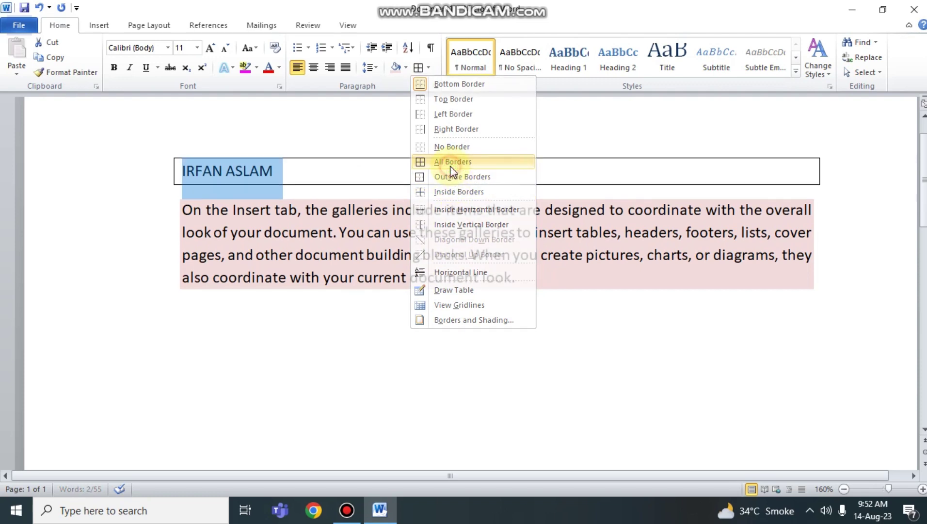